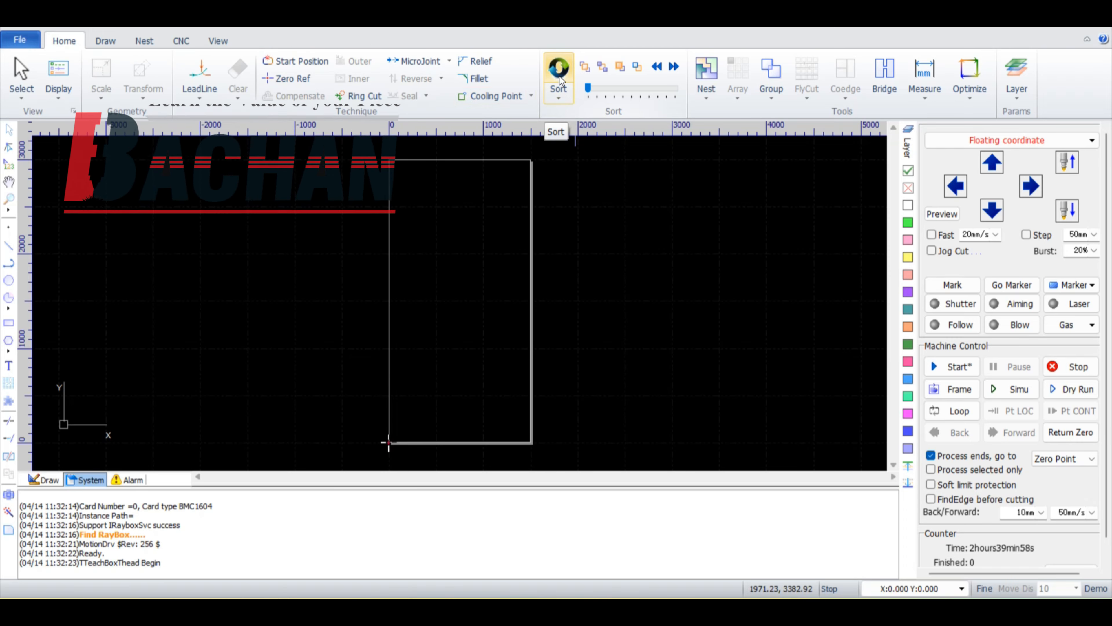
# Step: Draw a large rectangle about 2946 × 1036 mm across the upper half of the sheet outline
pyautogui.click(560, 92)
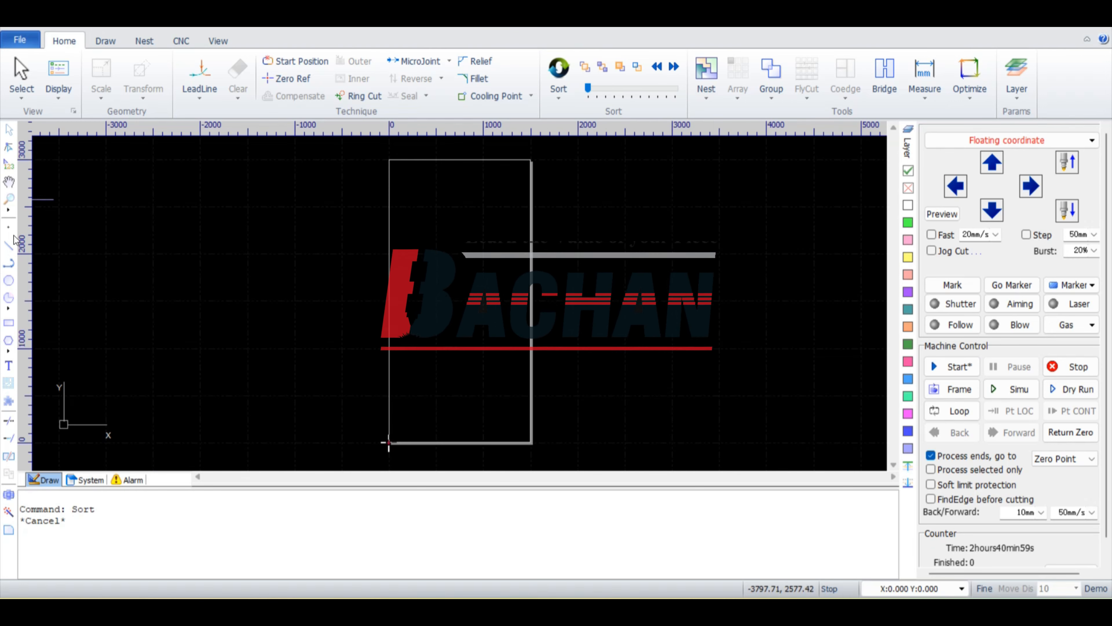
pyautogui.click(8, 322)
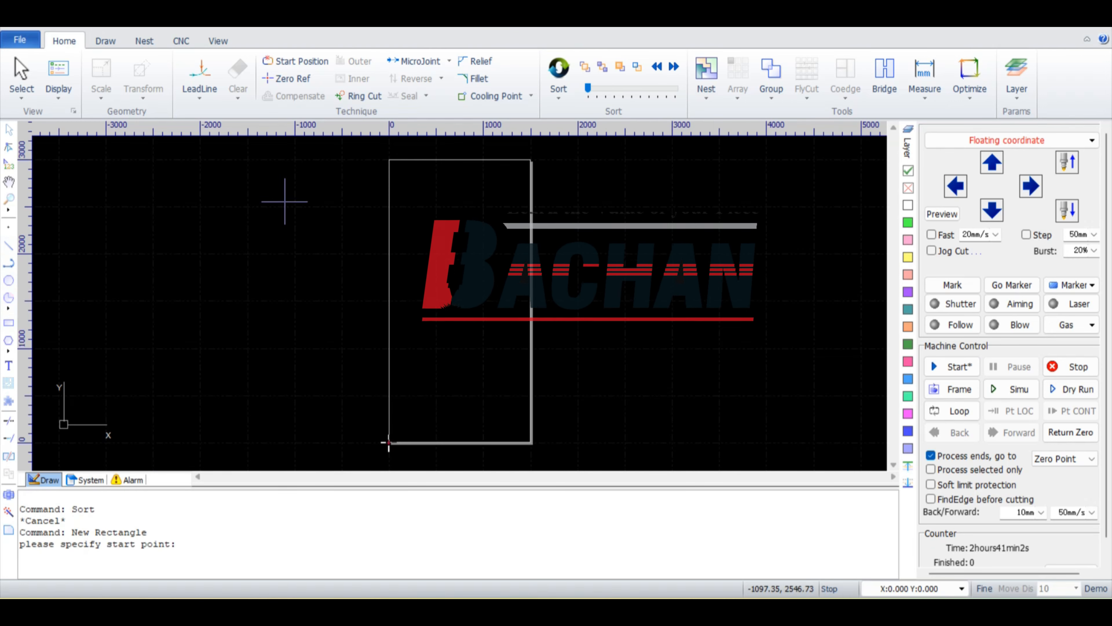
pyautogui.click(284, 201)
pyautogui.click(562, 300)
# Step: Draw a small circle near the large rectangle's upper-left corner and an inner rectangle about 1555 × 266 mm below the circles
pyautogui.click(8, 280)
pyautogui.click(305, 216)
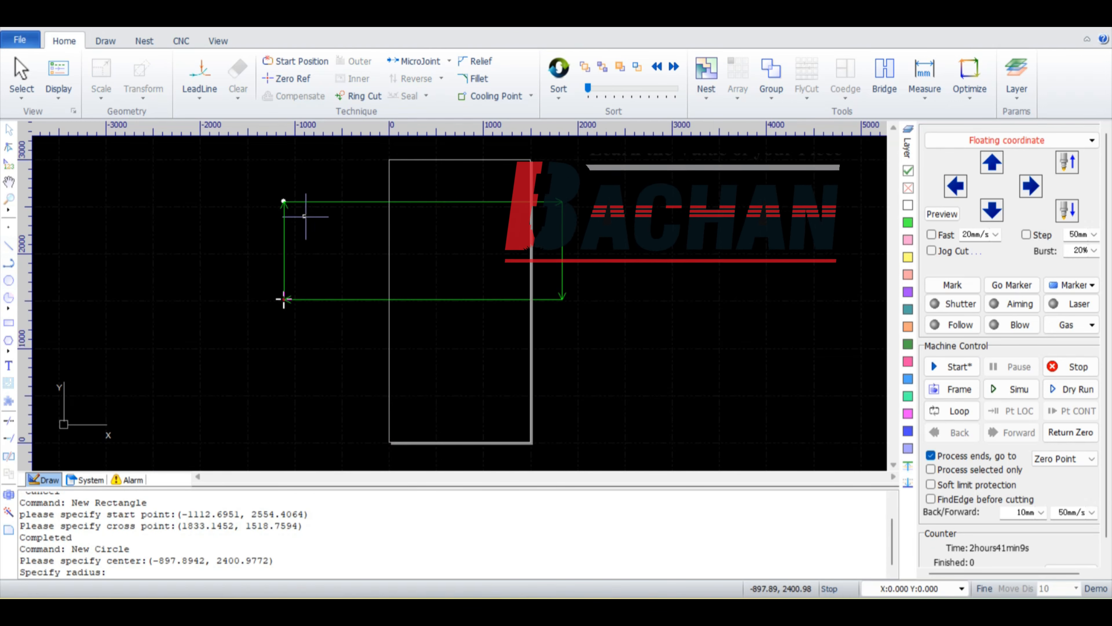
pyautogui.click(313, 215)
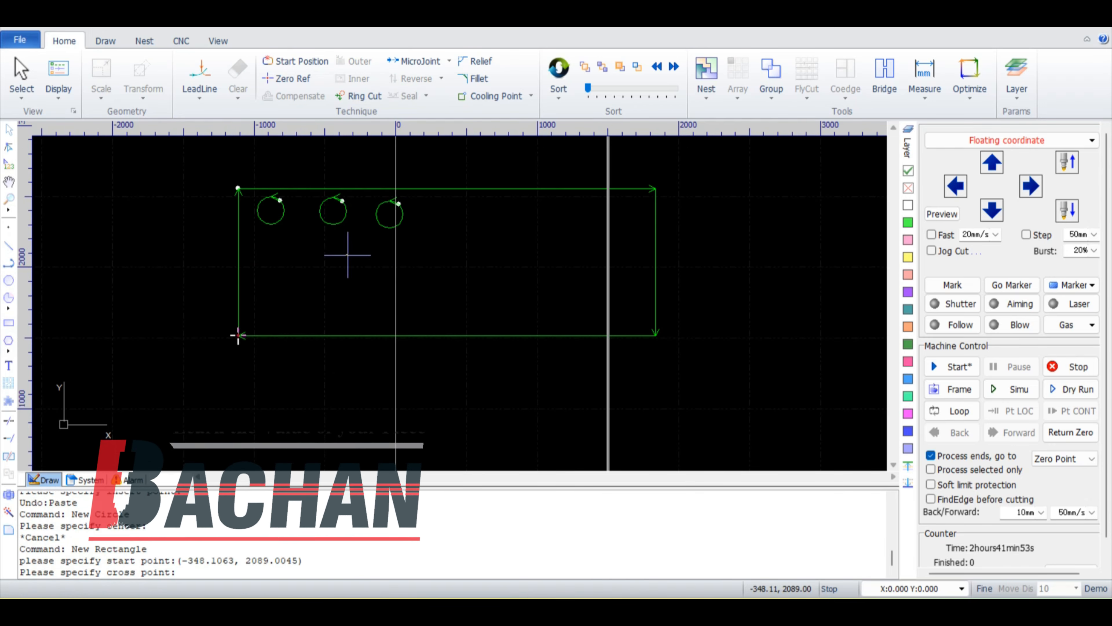
pyautogui.click(567, 282)
pyautogui.scroll(-3, 635, 275)
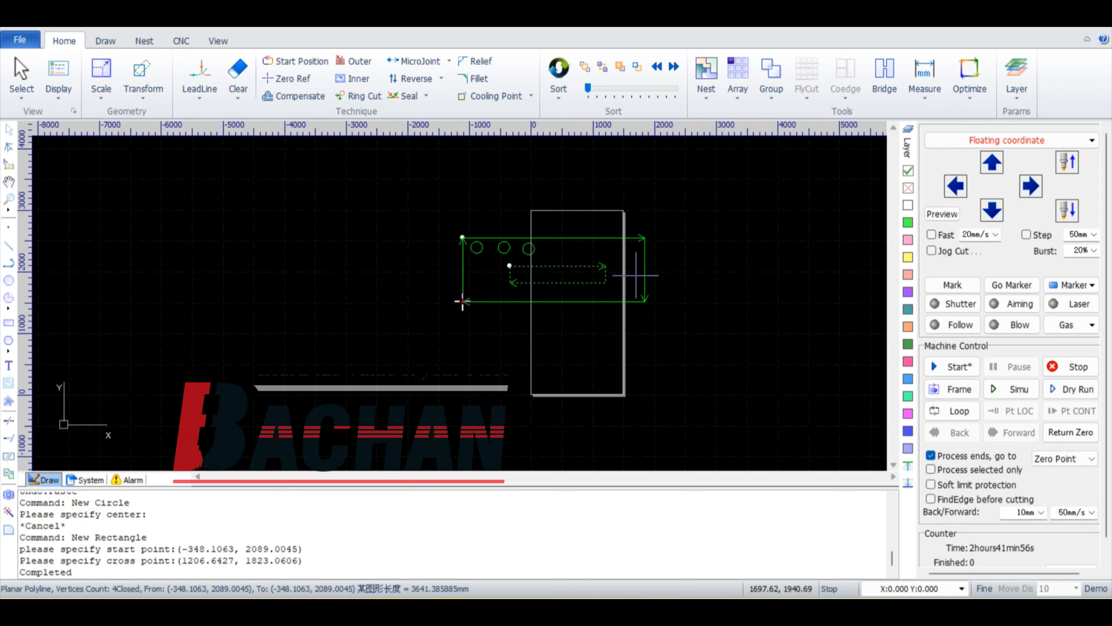
# Step: Select all the graphics, sort them with Grid Pattern and run the cutting simulation
pyautogui.scroll(3, 636, 275)
pyautogui.moveTo(219, 161); pyautogui.dragTo(698, 380)
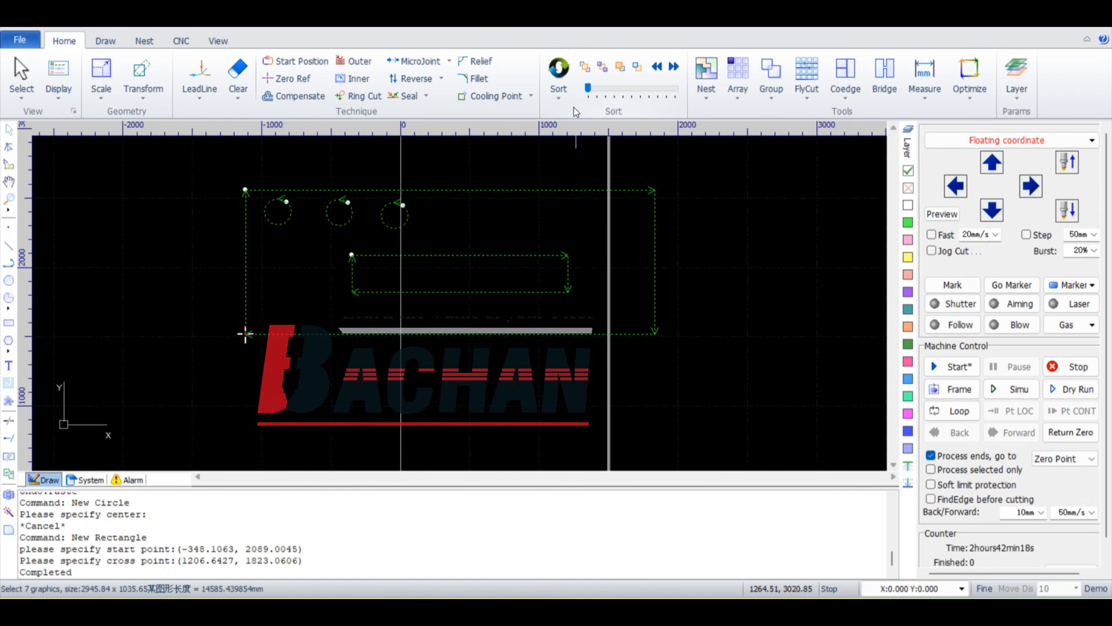
pyautogui.click(565, 97)
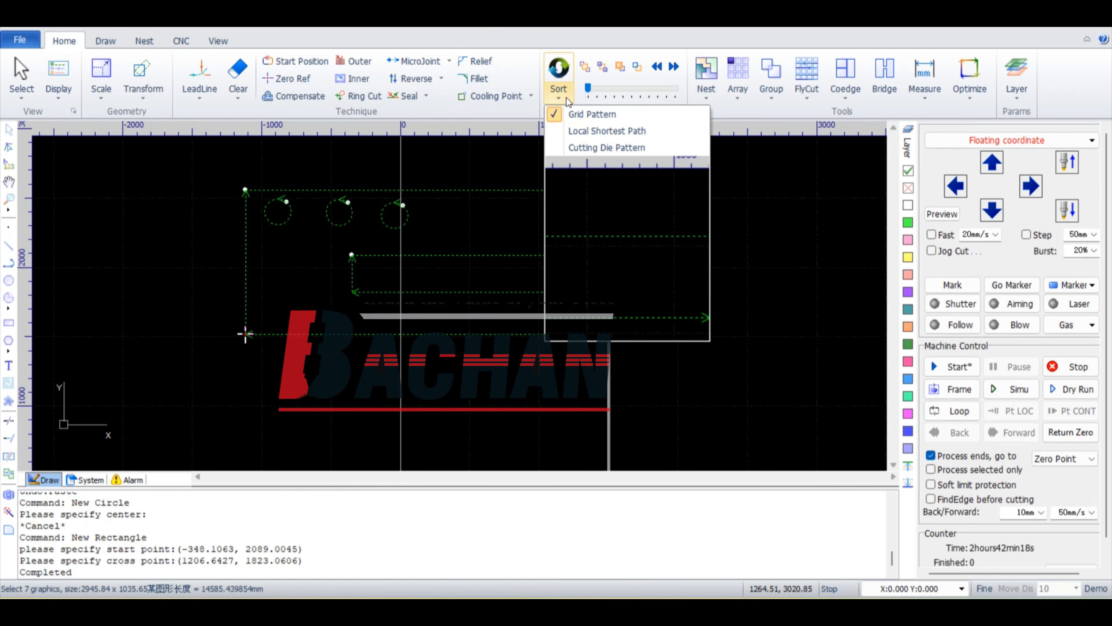
pyautogui.click(577, 114)
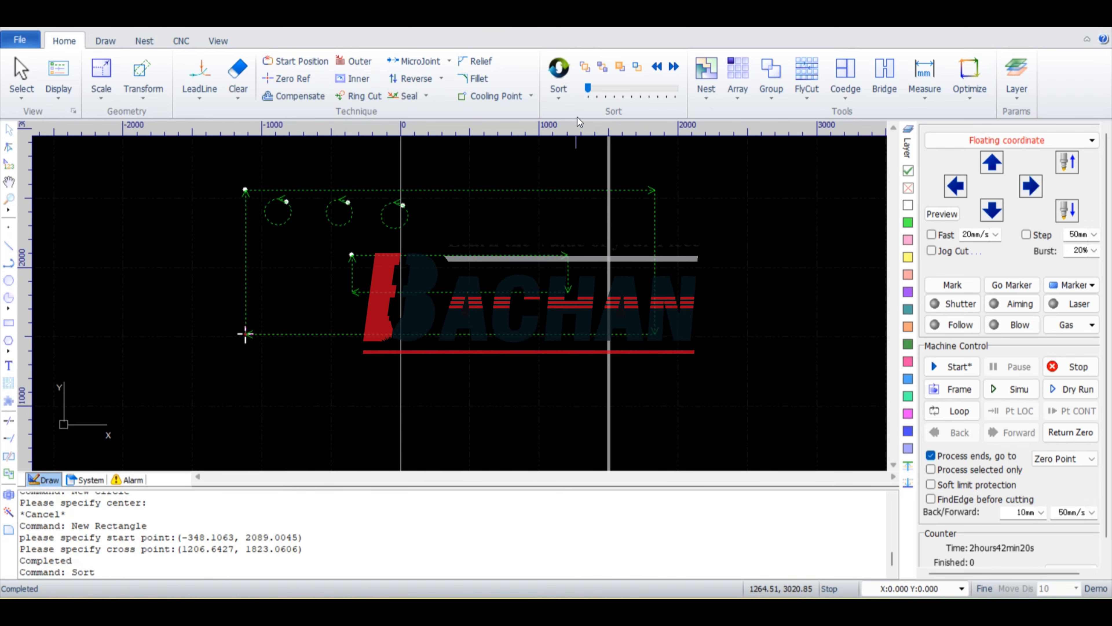
pyautogui.click(1015, 385)
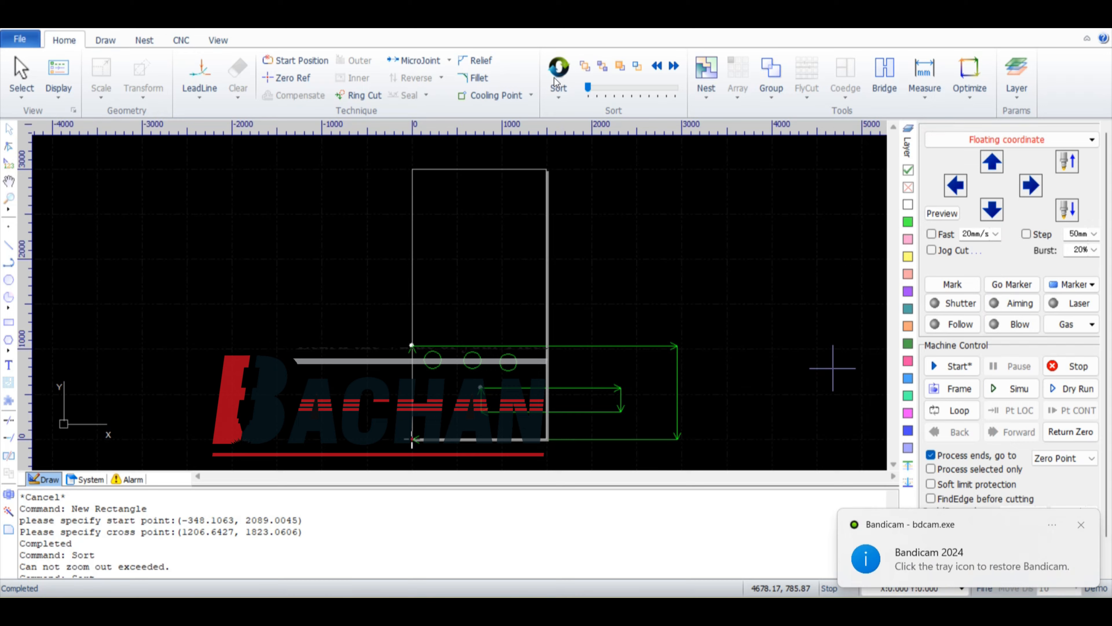
# Step: Sort with Local Shortest Path, select all the circles and rectangles, and simulate the cutting order
pyautogui.click(556, 96)
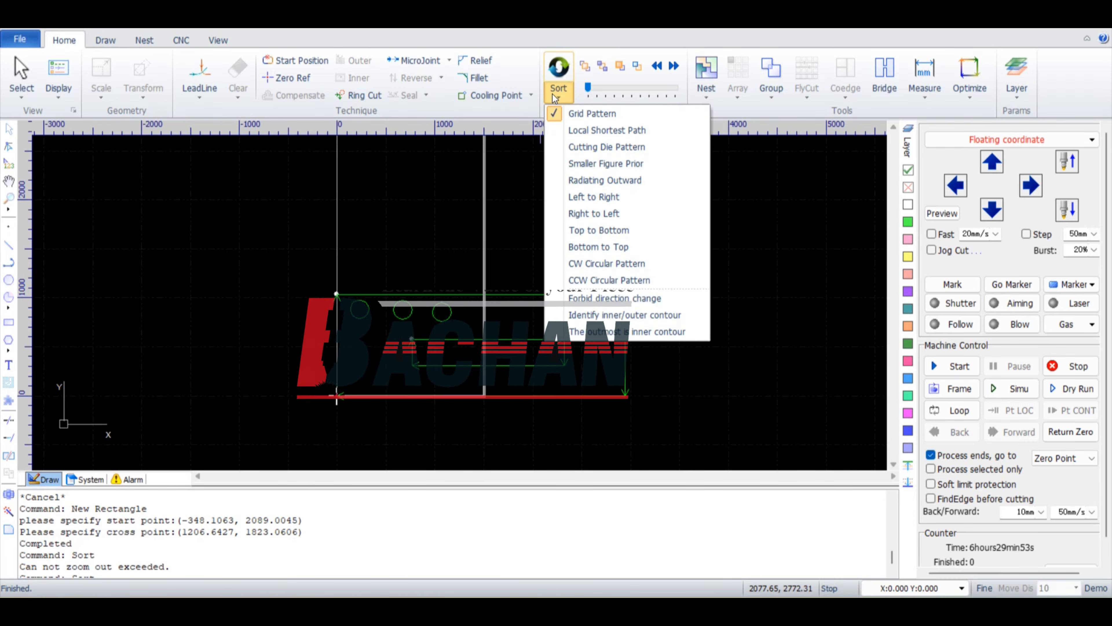
pyautogui.click(581, 131)
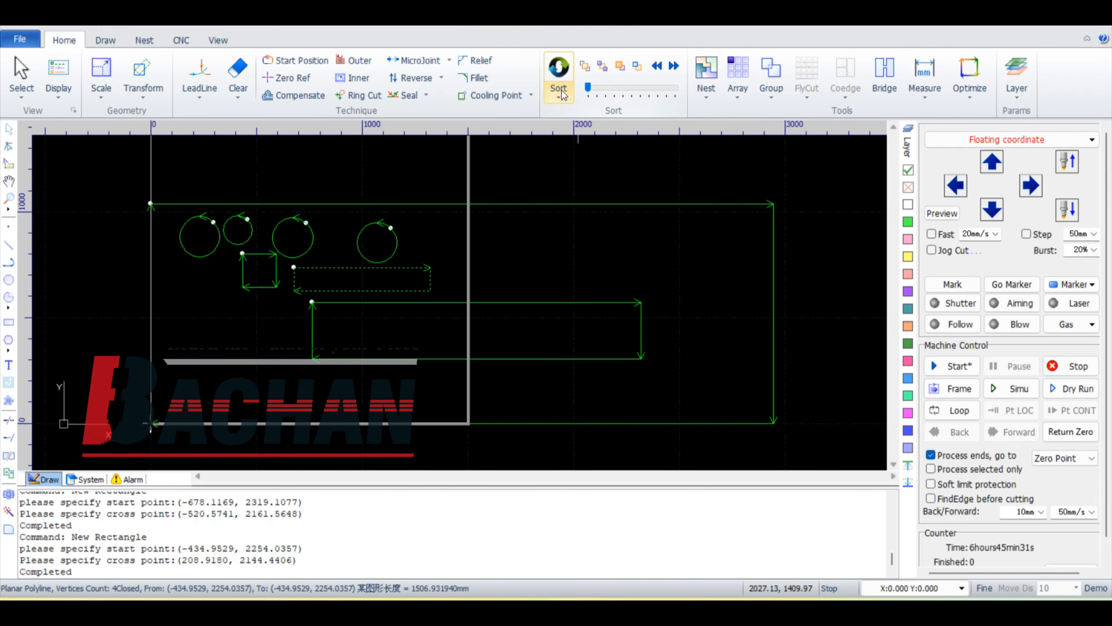
pyautogui.click(562, 93)
pyautogui.click(572, 124)
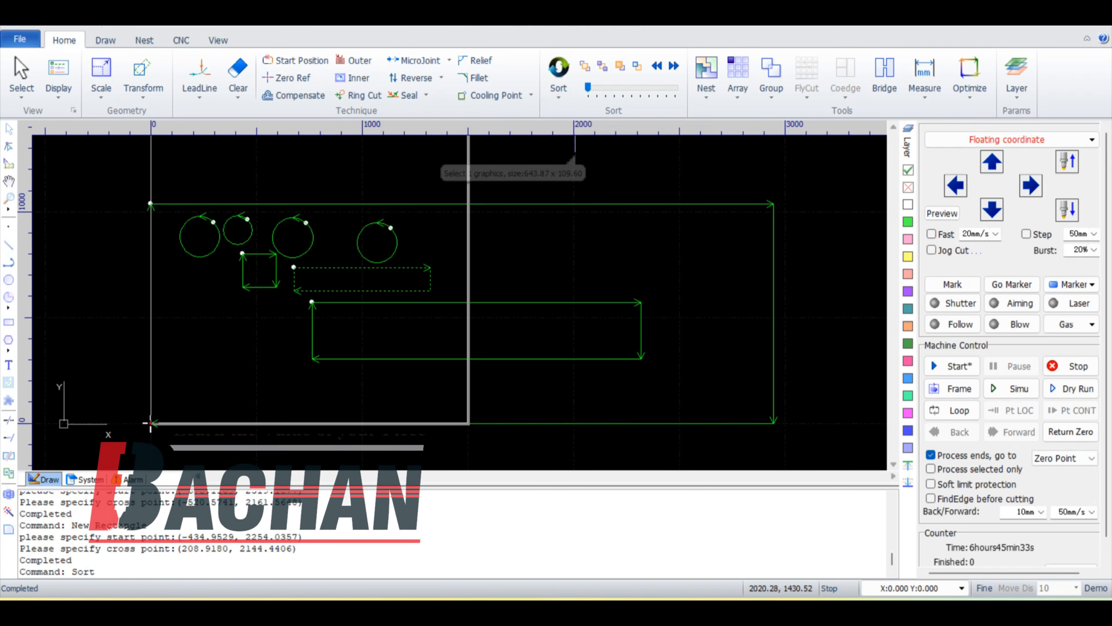
pyautogui.moveTo(813, 450); pyautogui.dragTo(825, 448)
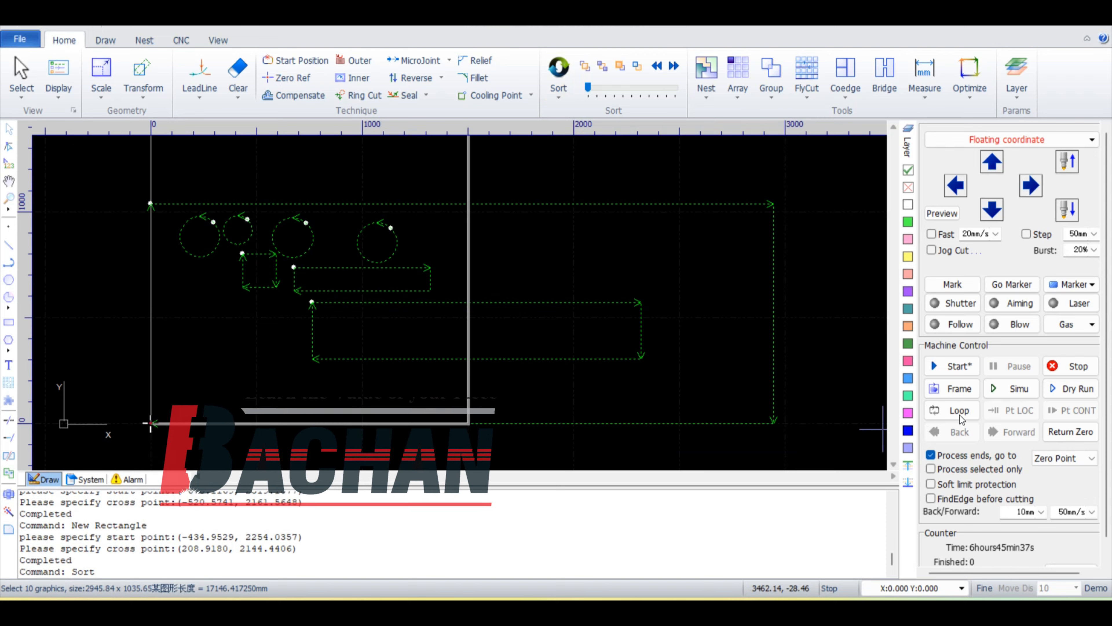
pyautogui.click(1011, 389)
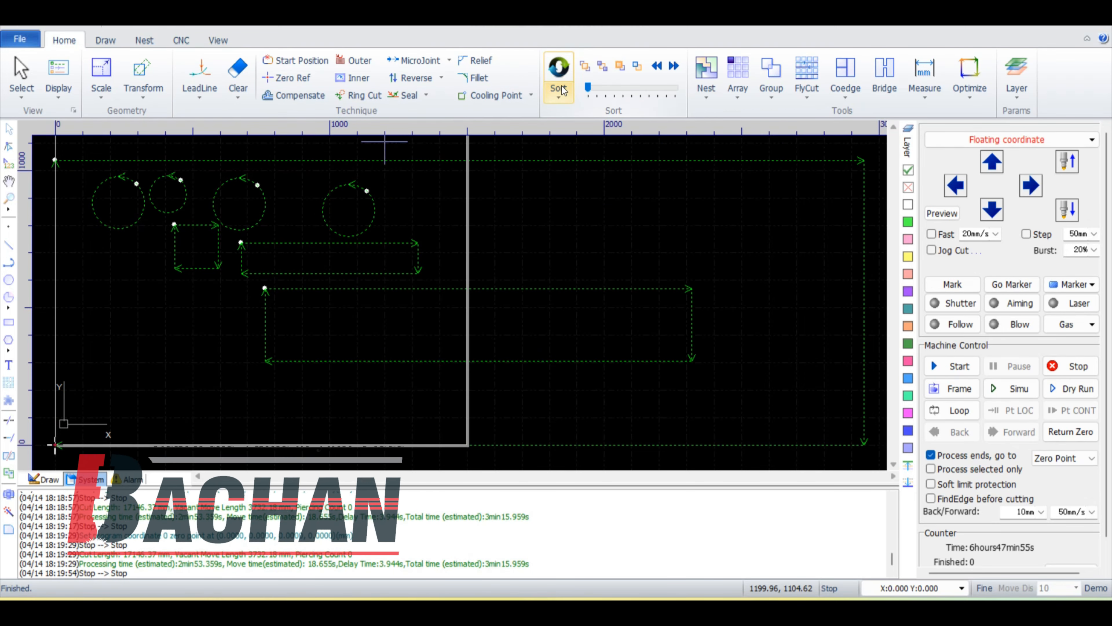
# Step: Sort the nested rectangles with Cutting Die Pattern, select all of them and simulate the cut
pyautogui.click(562, 90)
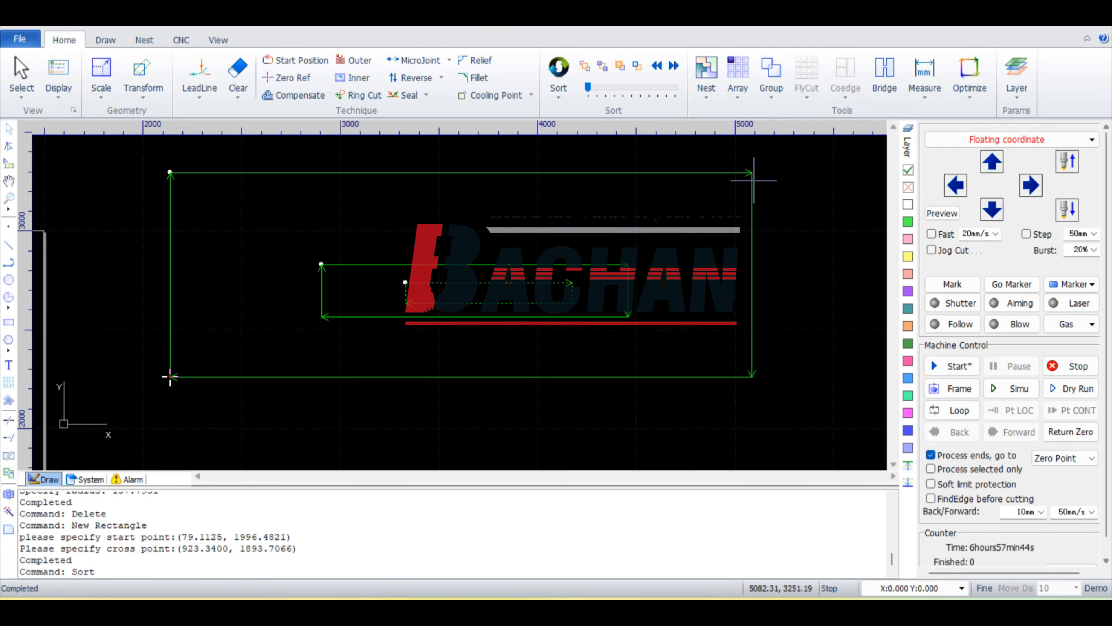
pyautogui.moveTo(782, 179); pyautogui.dragTo(320, 307)
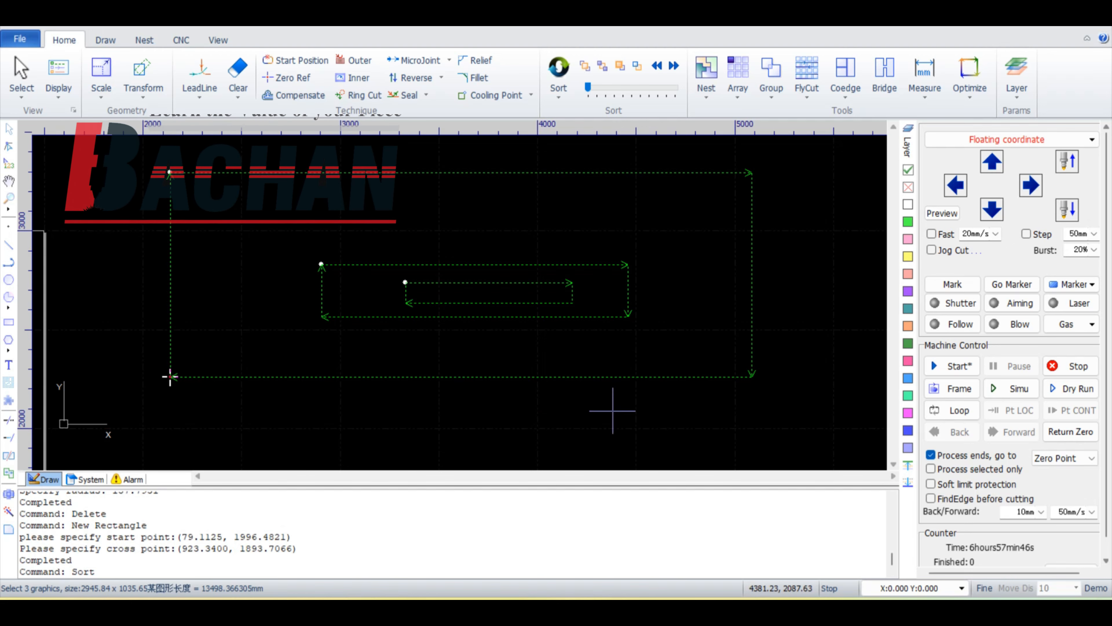
pyautogui.click(1012, 390)
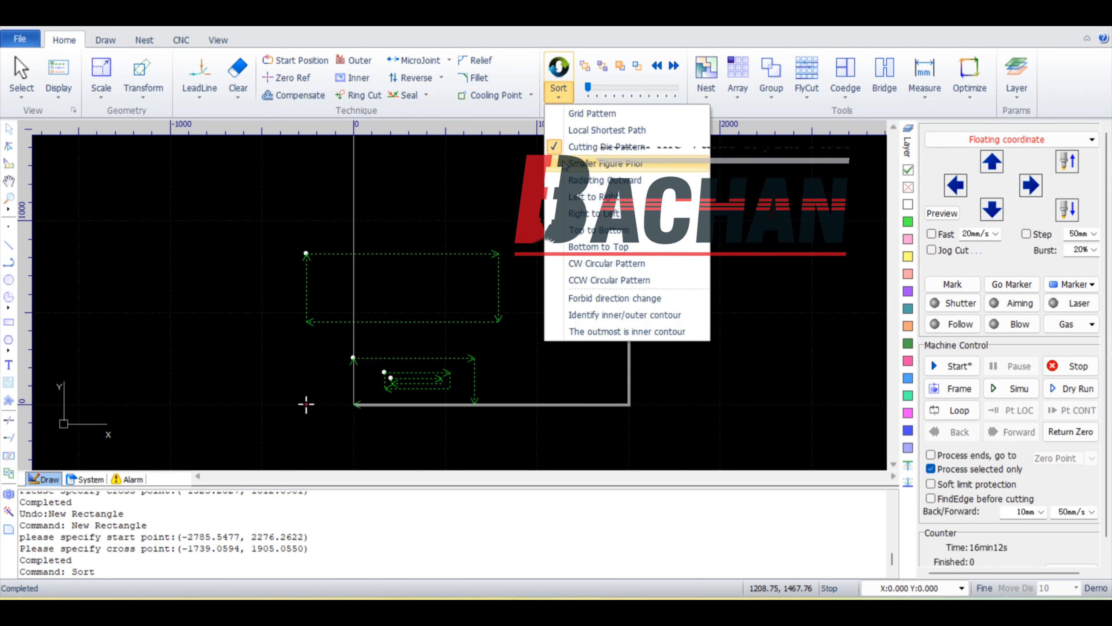
# Step: Apply the Smaller Figure Prior sort and draw a rectangle about 1046 × 371 mm above the nested rectangles
pyautogui.click(564, 163)
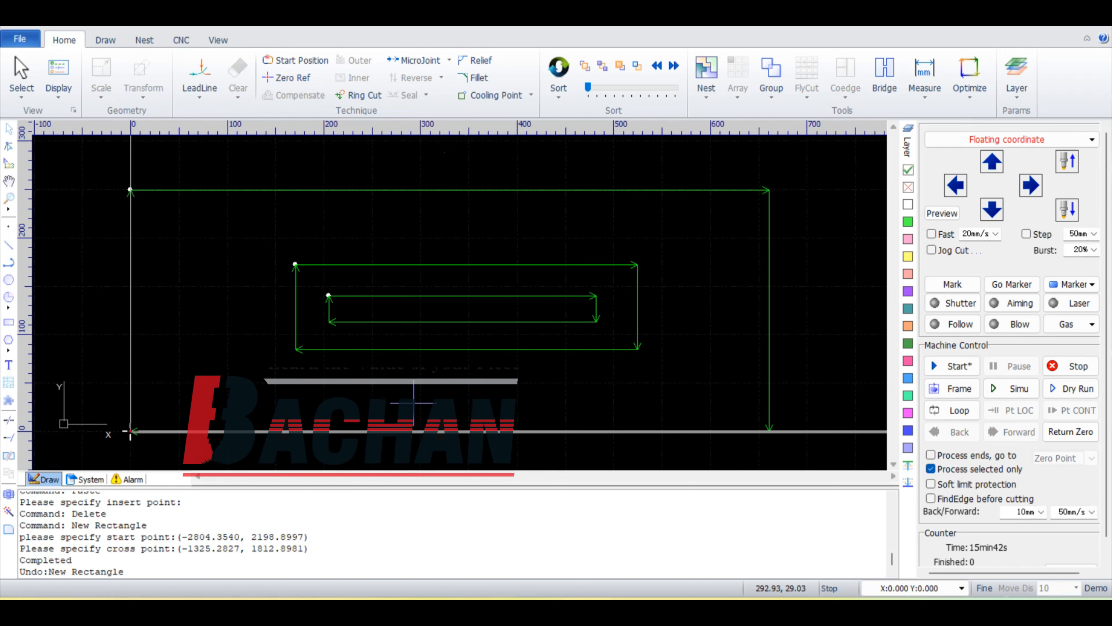
pyautogui.scroll(-5, 413, 402)
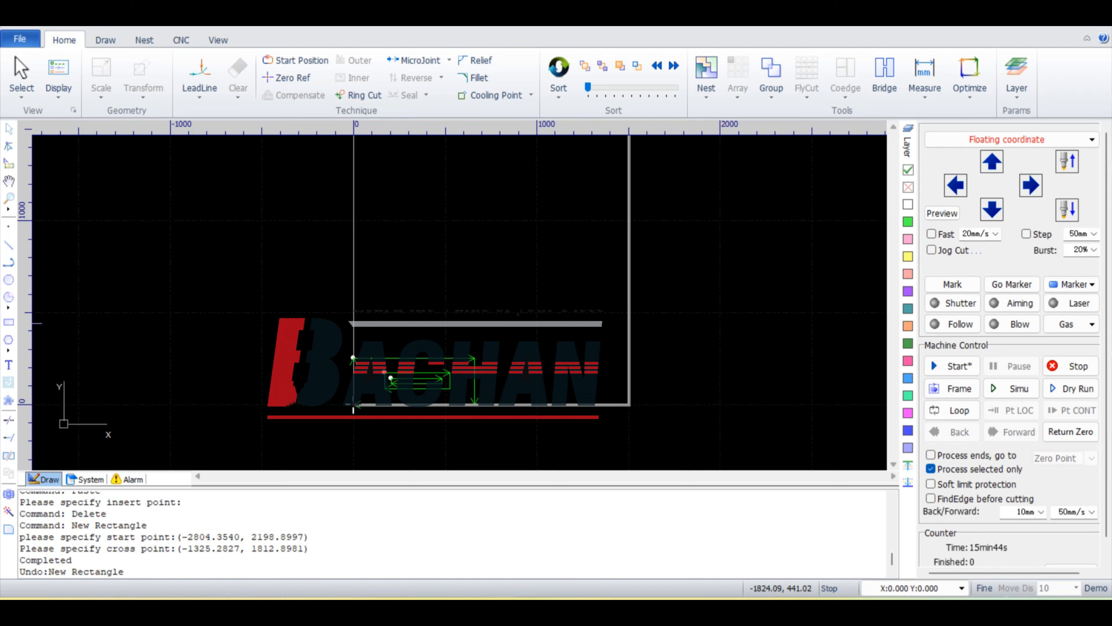
pyautogui.click(9, 322)
pyautogui.click(307, 254)
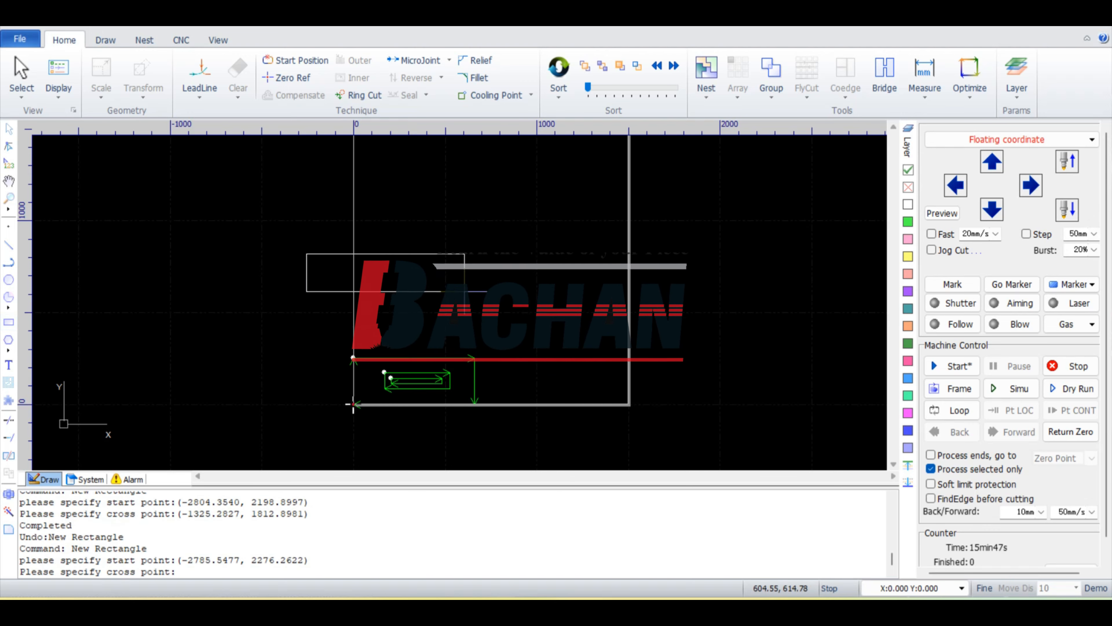
pyautogui.click(498, 322)
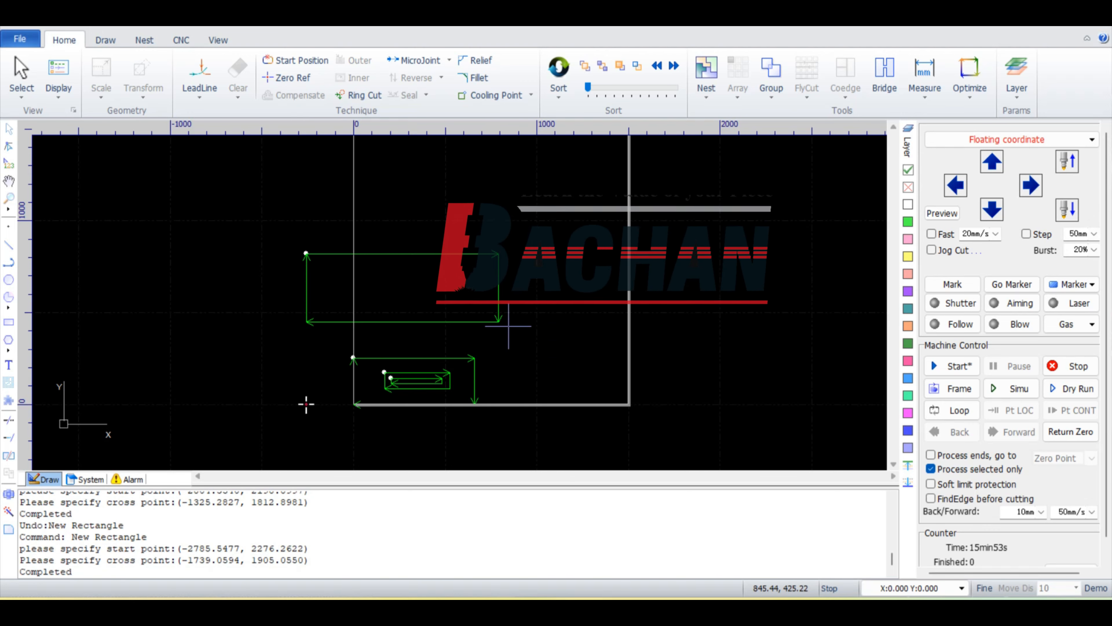
# Step: Select the new and nested rectangles, sort them with Smaller Figure Prior and run the simulation
pyautogui.moveTo(250, 216); pyautogui.dragTo(534, 421)
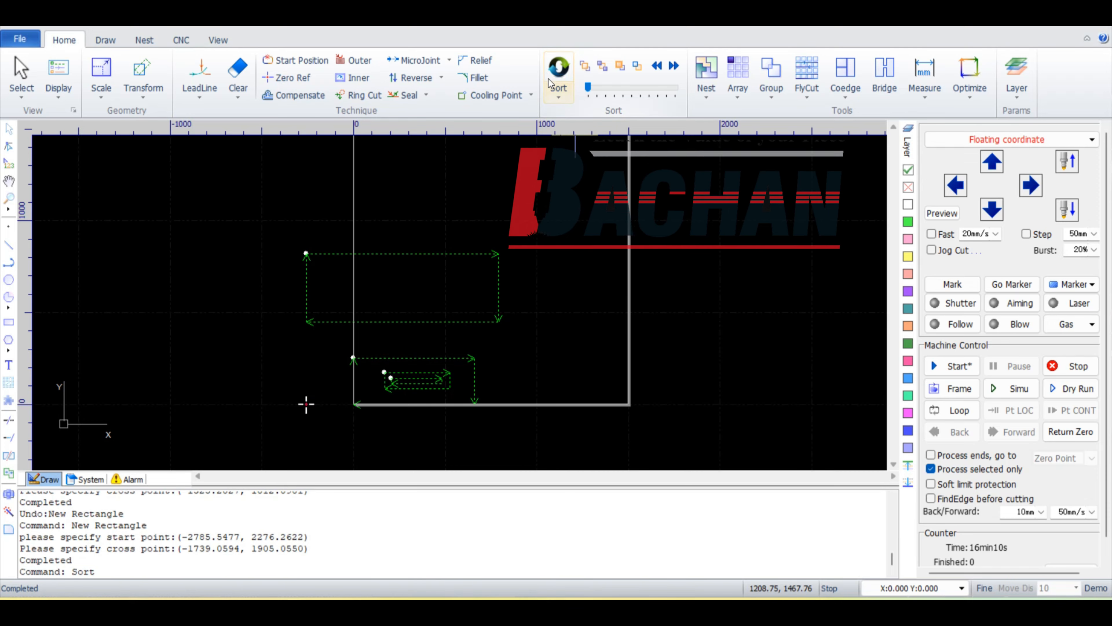
pyautogui.click(558, 96)
pyautogui.click(584, 147)
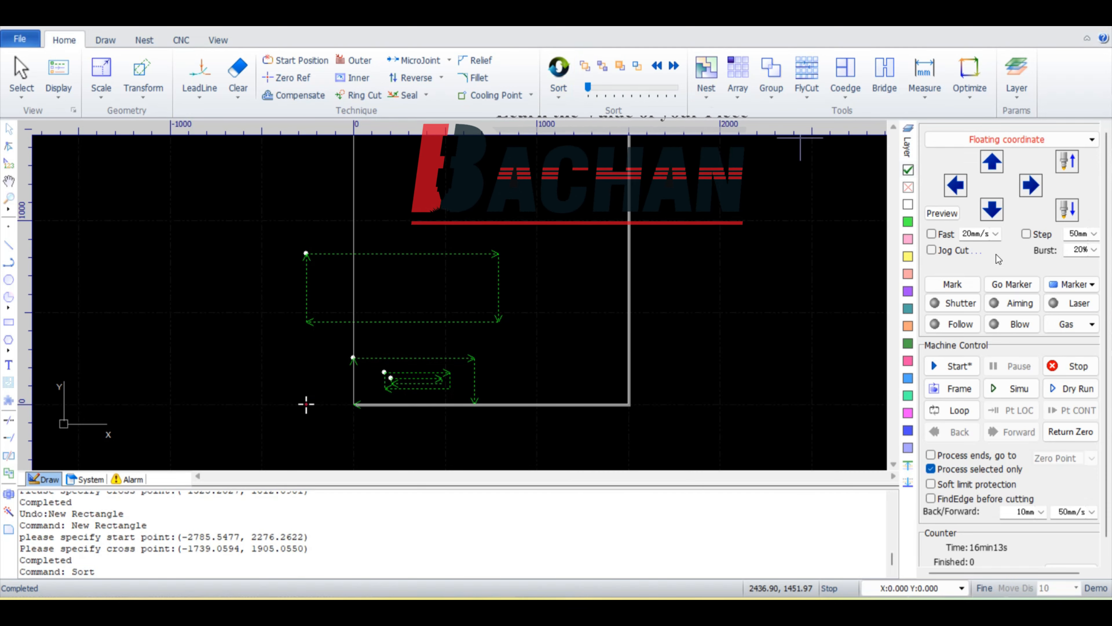
pyautogui.click(1024, 387)
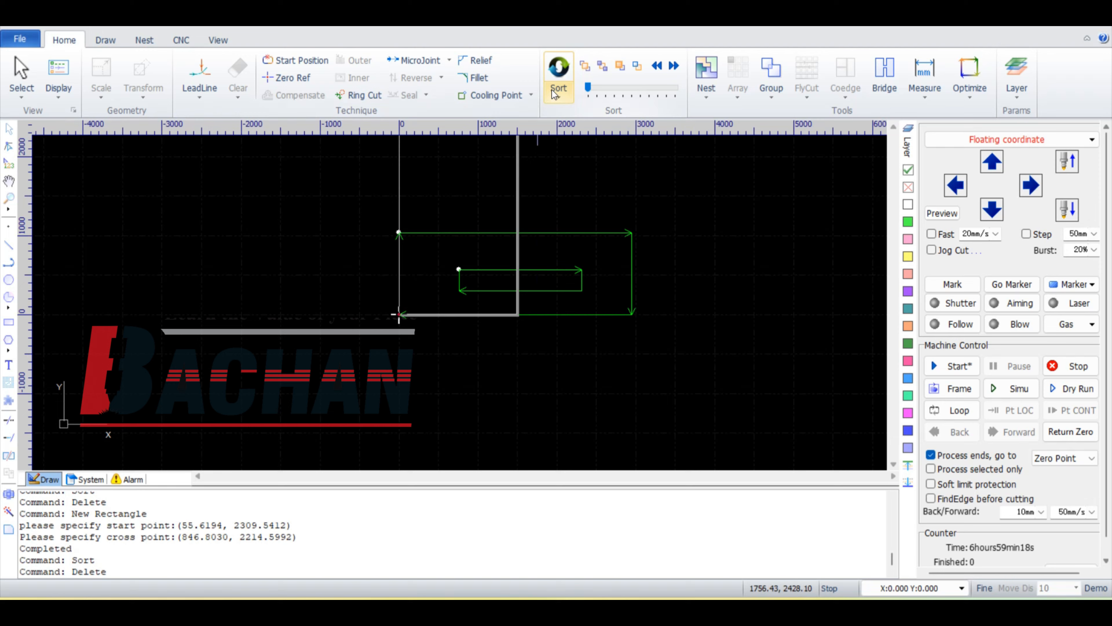
pyautogui.click(554, 93)
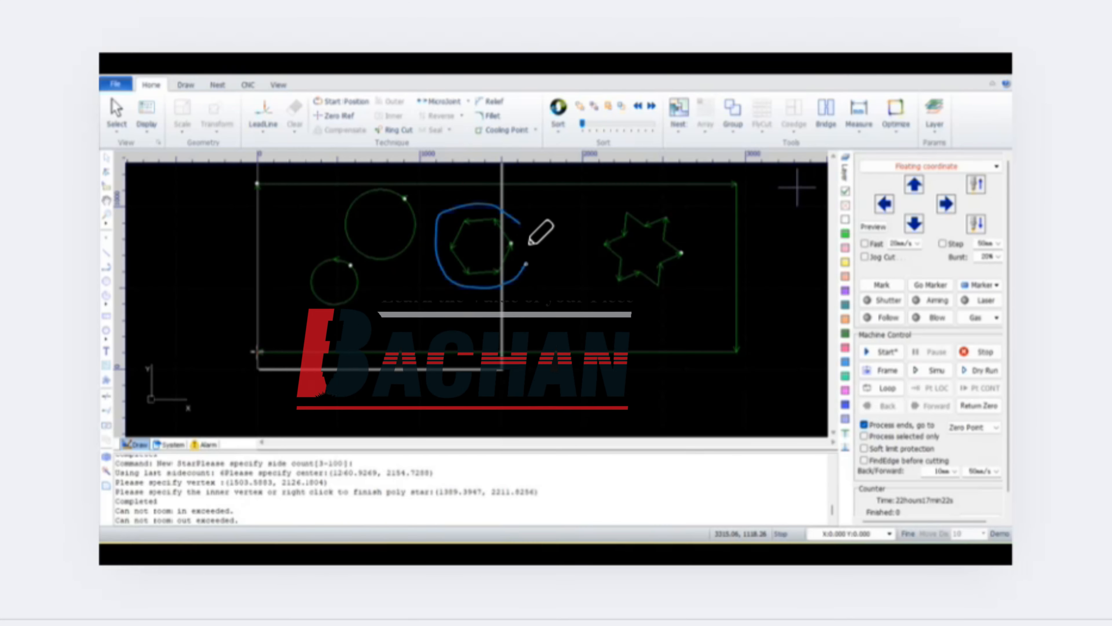
pyautogui.click(403, 213)
pyautogui.moveTo(352, 267); pyautogui.dragTo(426, 360)
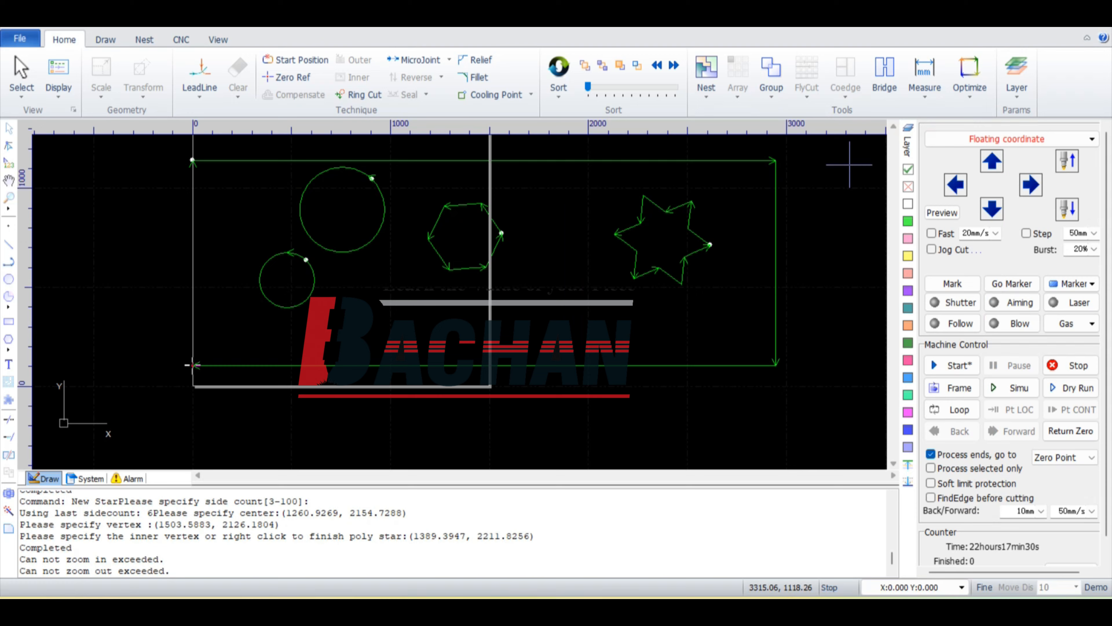
# Step: Sort the circles, hexagon, star and outer rectangle with Radiating Outward, then simulate the cut, accepting the sorting of new graphics
pyautogui.click(559, 94)
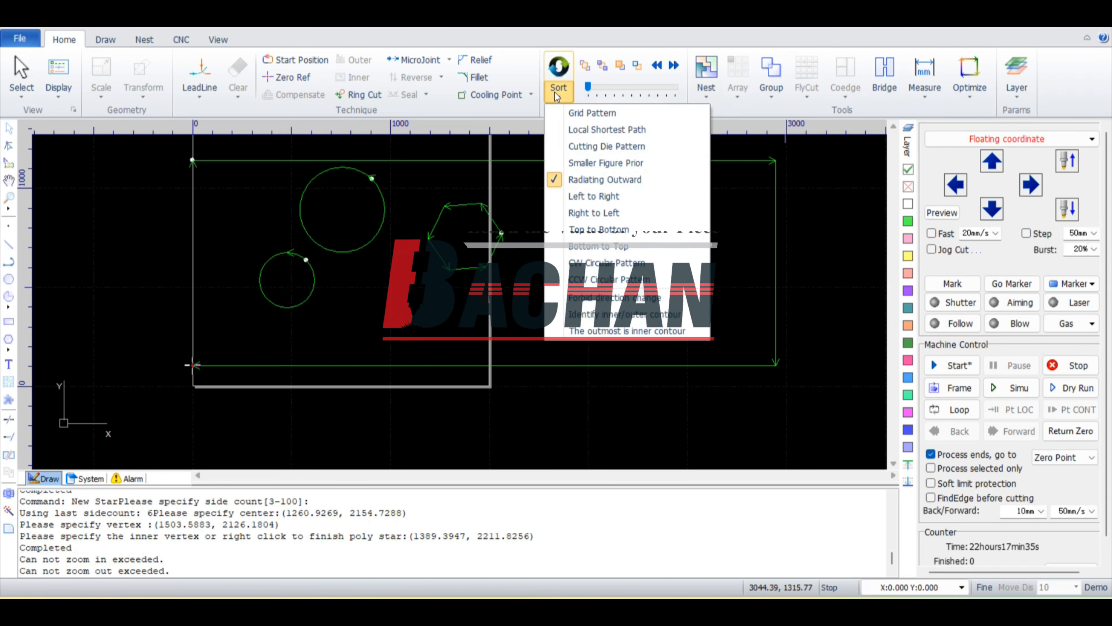
pyautogui.click(590, 186)
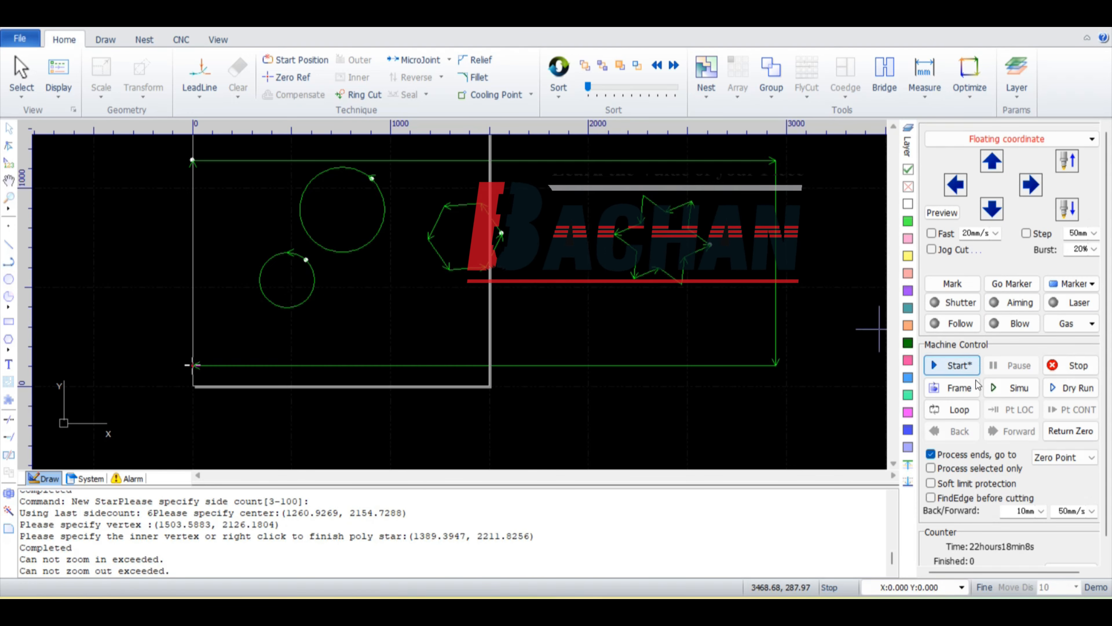
pyautogui.click(992, 386)
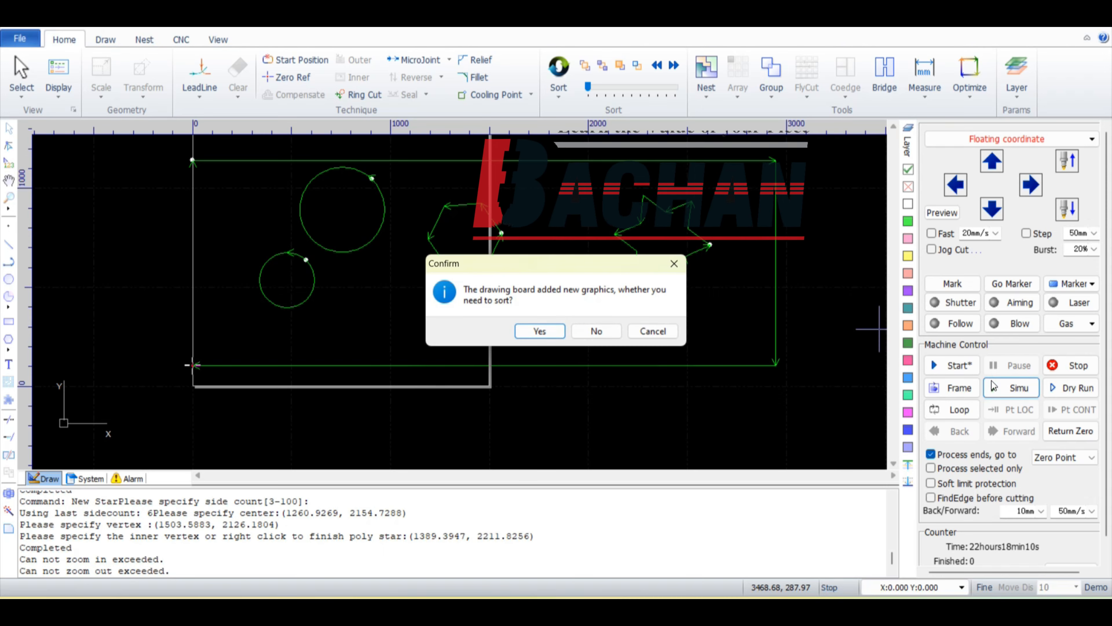
pyautogui.click(540, 331)
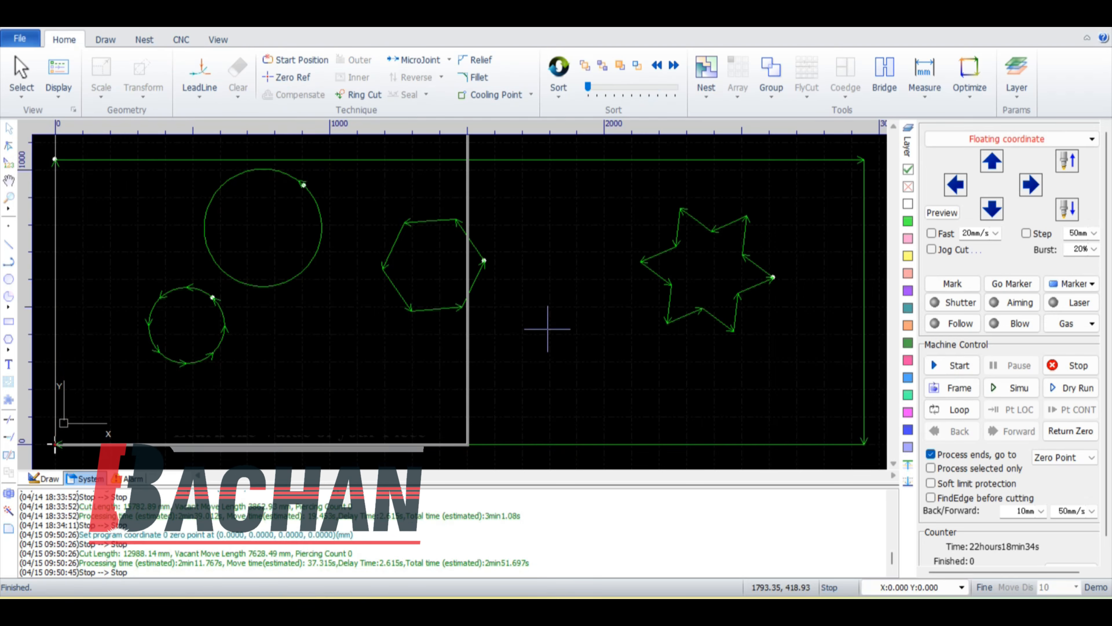
# Step: Sort the shapes with the Left to Right option and simulate the cutting order
pyautogui.click(558, 93)
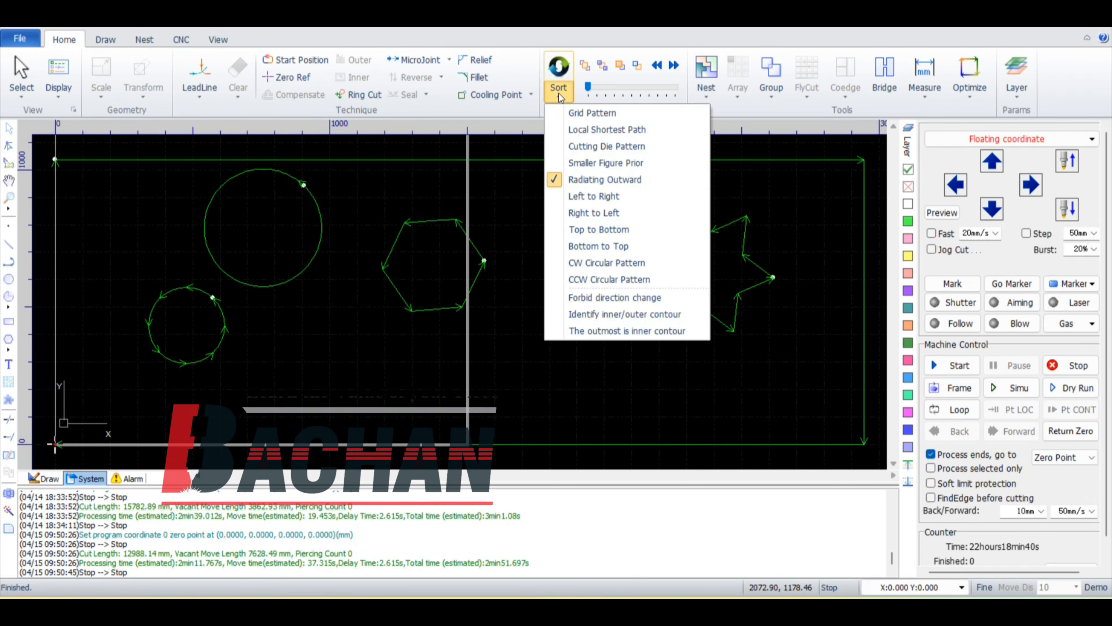
pyautogui.click(577, 197)
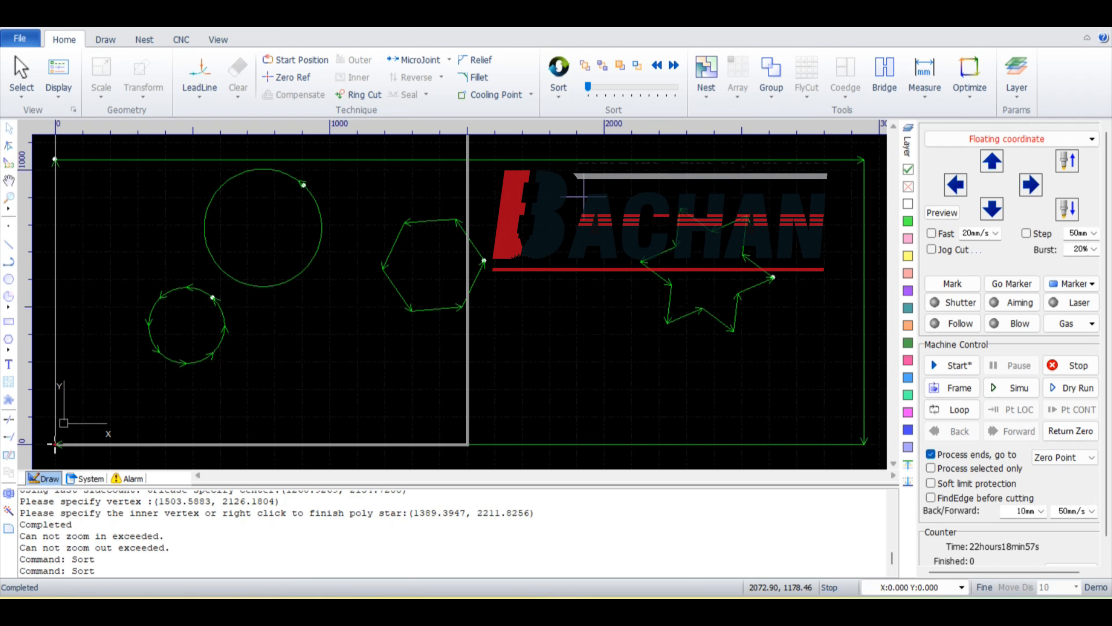
pyautogui.click(1007, 387)
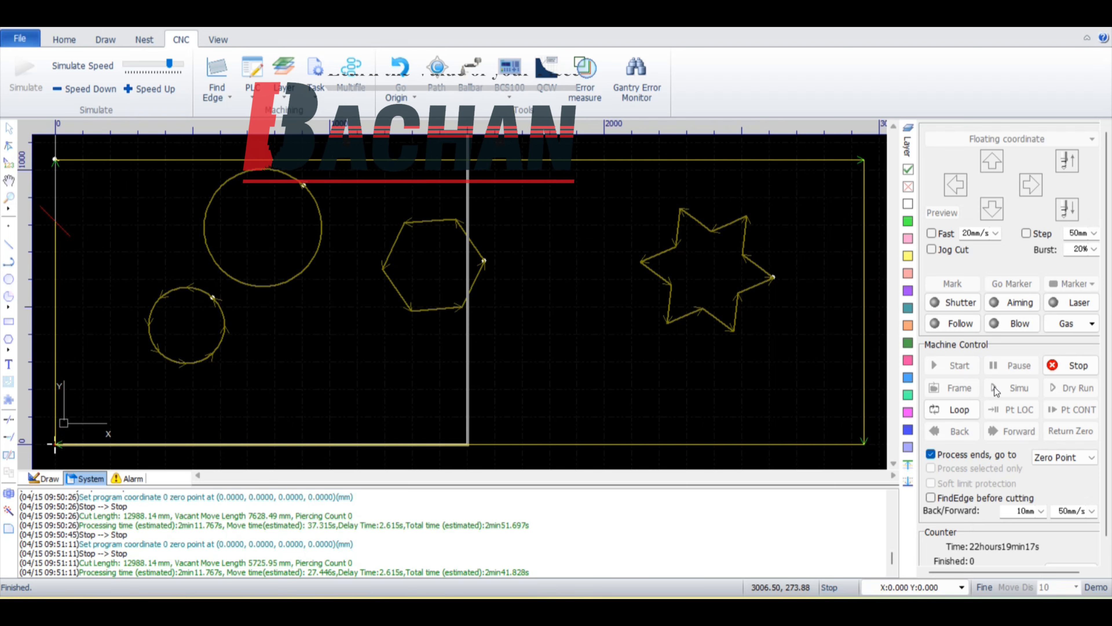
# Step: Change the cutting sequence to Right to Left and run the simulation again
pyautogui.click(558, 103)
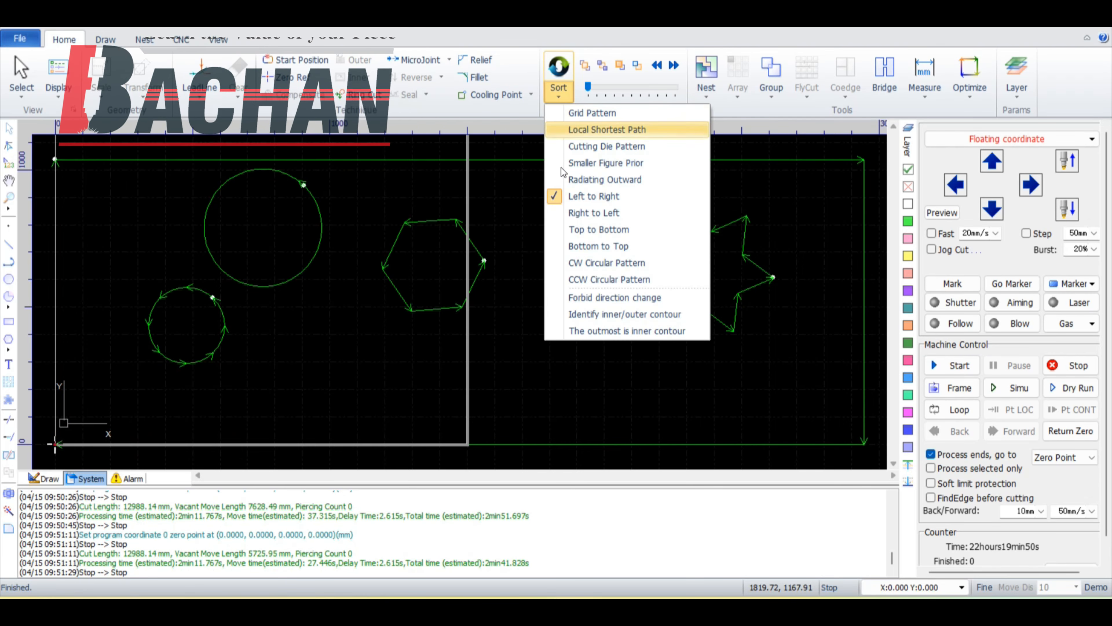
pyautogui.click(583, 211)
pyautogui.click(1005, 388)
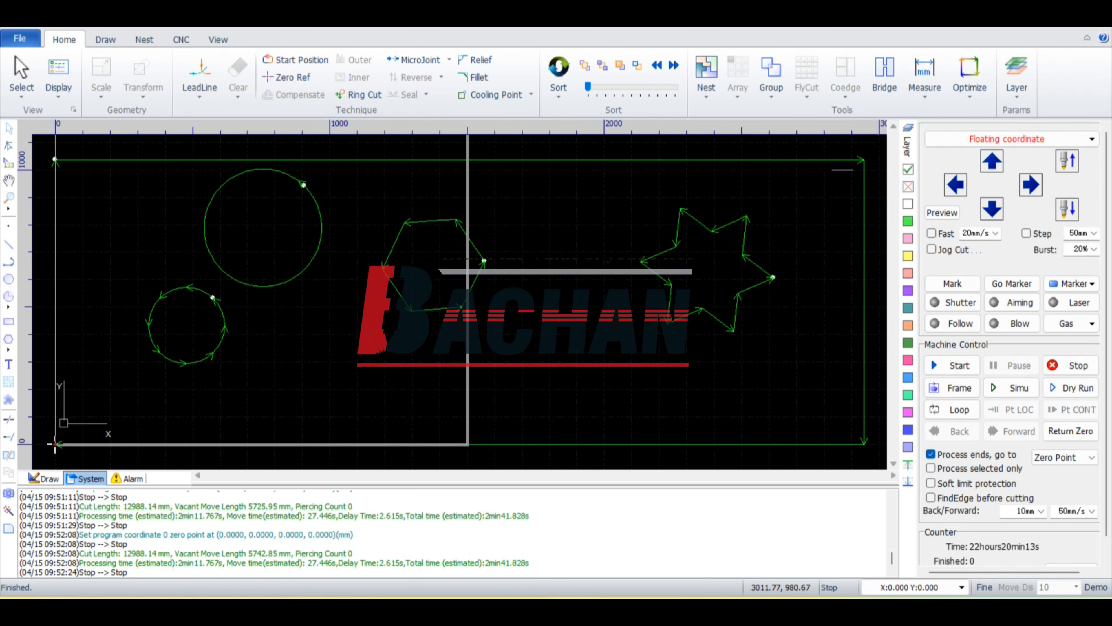
# Step: Sort the circles, hexagon, star and outer rectangle with Top to Bottom and simulate the cutting order
pyautogui.click(568, 98)
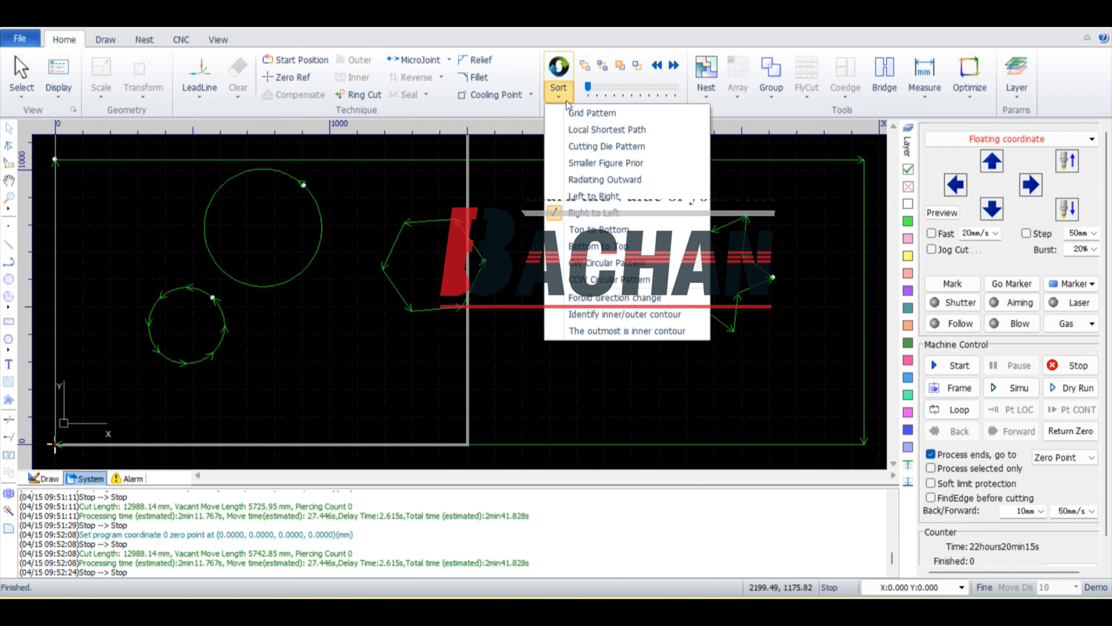
pyautogui.click(610, 229)
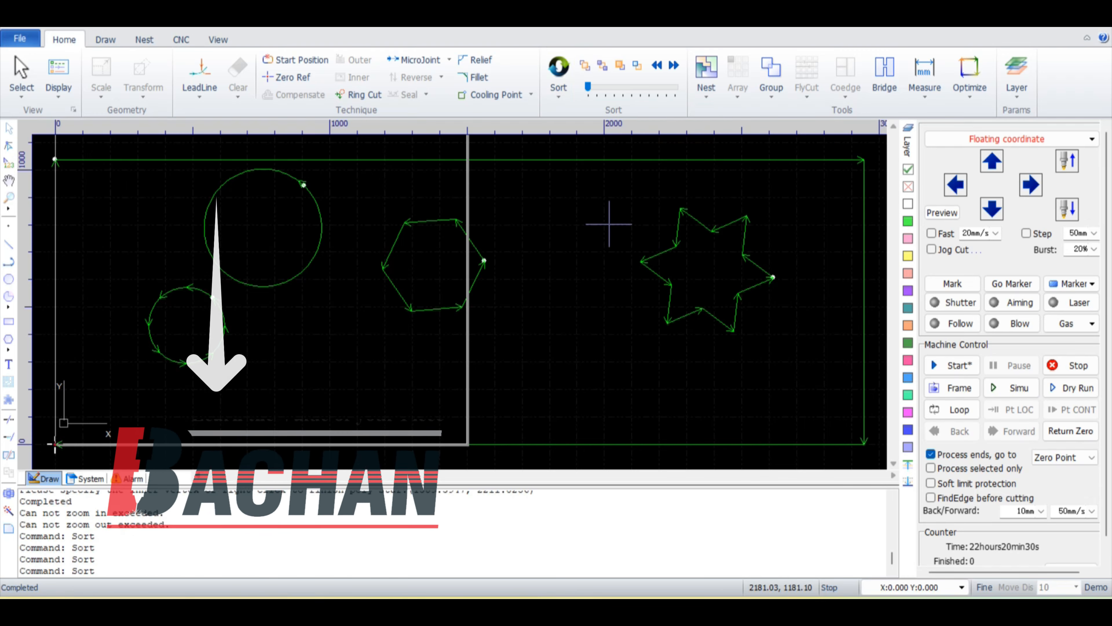
pyautogui.click(1016, 388)
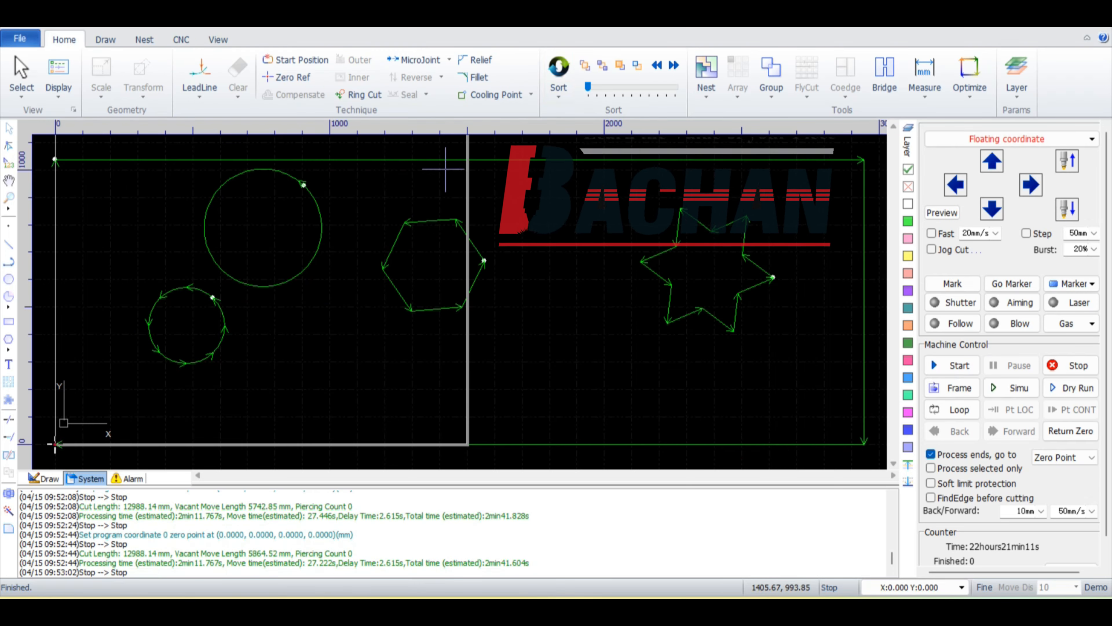
# Step: Change the shapes' cutting sequence to Bottom to Top and run the simulation
pyautogui.click(558, 91)
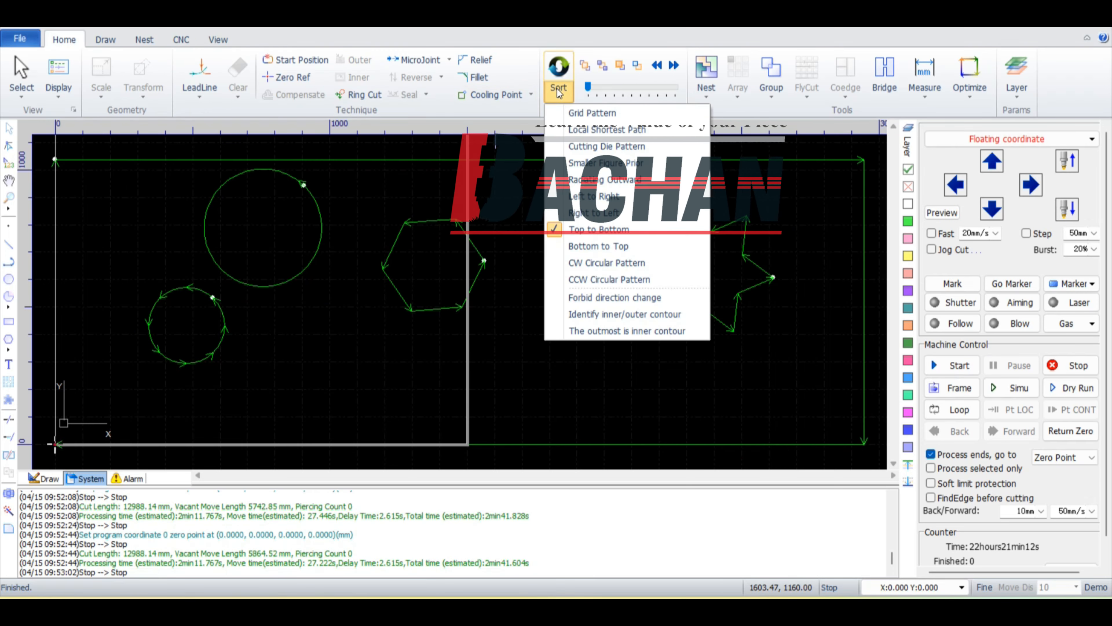
pyautogui.click(575, 246)
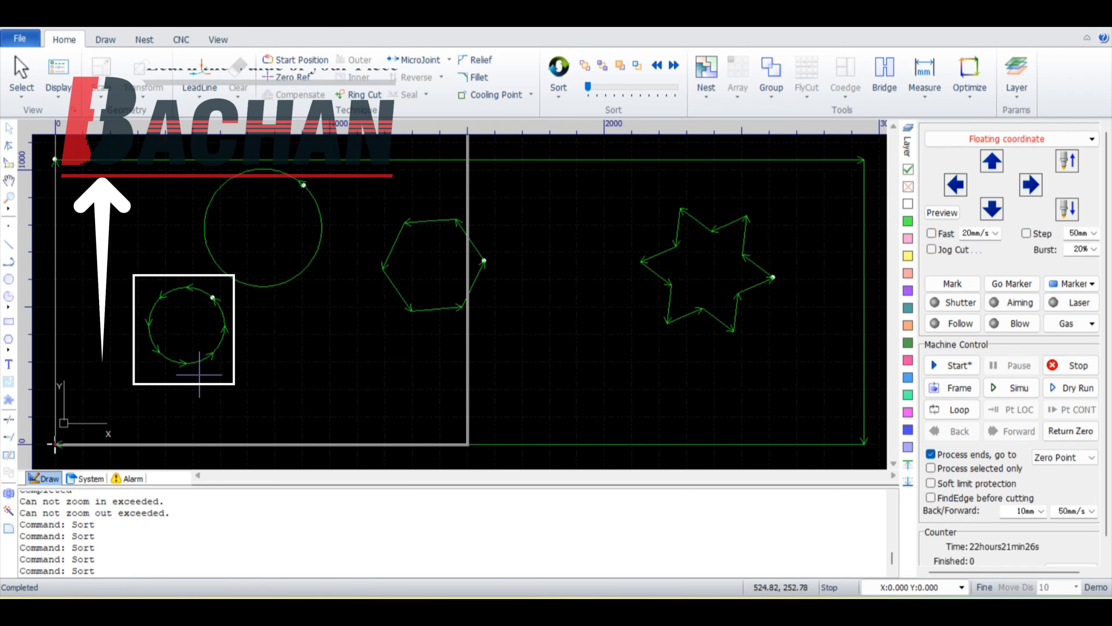
pyautogui.moveTo(182, 359)
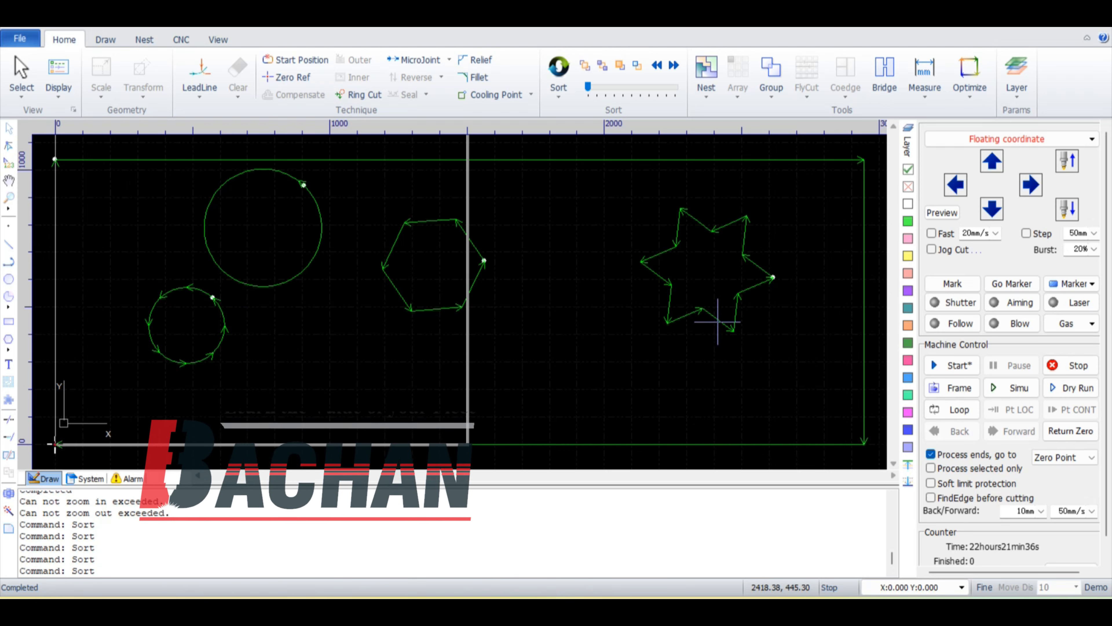
pyautogui.moveTo(716, 322)
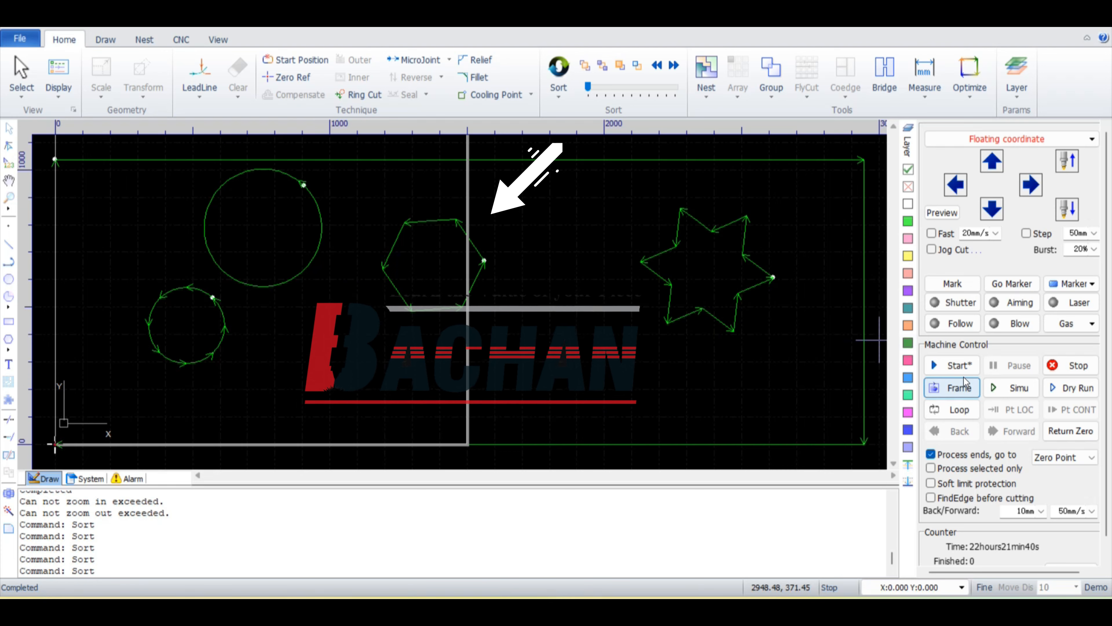
pyautogui.click(1014, 388)
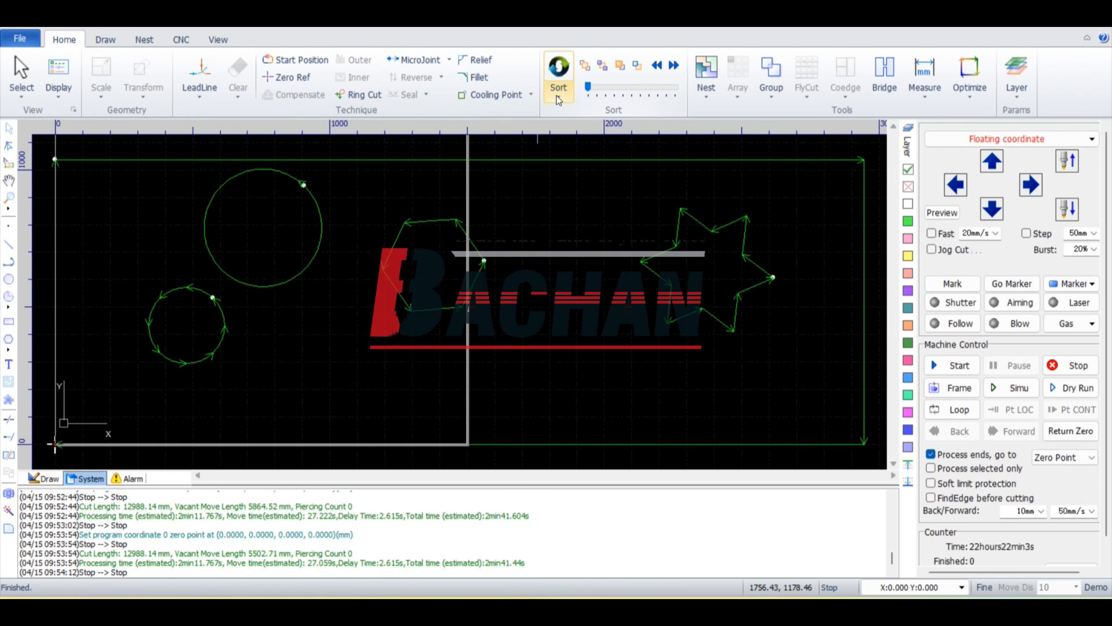
# Step: Sort the shapes with CW Circular Pattern and simulate the cutting order
pyautogui.click(556, 96)
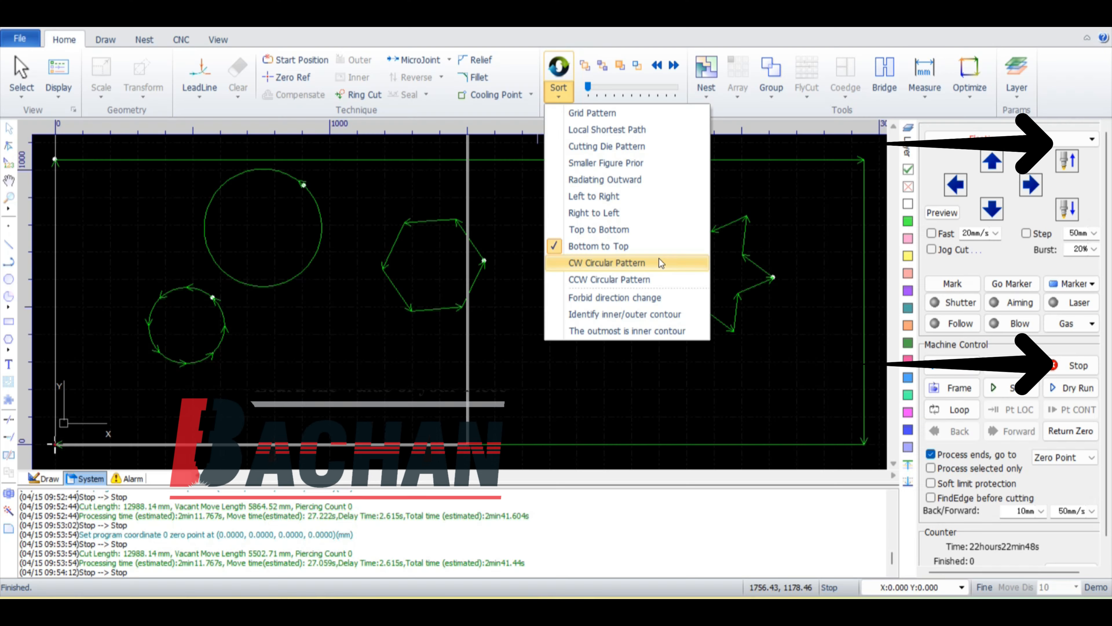
pyautogui.click(661, 262)
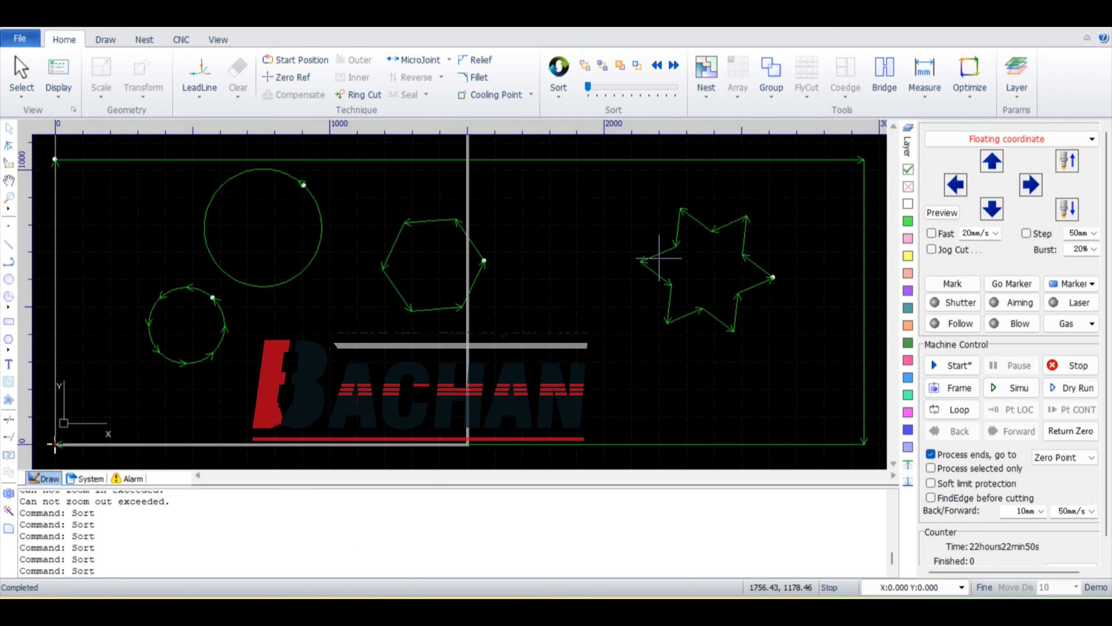
pyautogui.click(1017, 388)
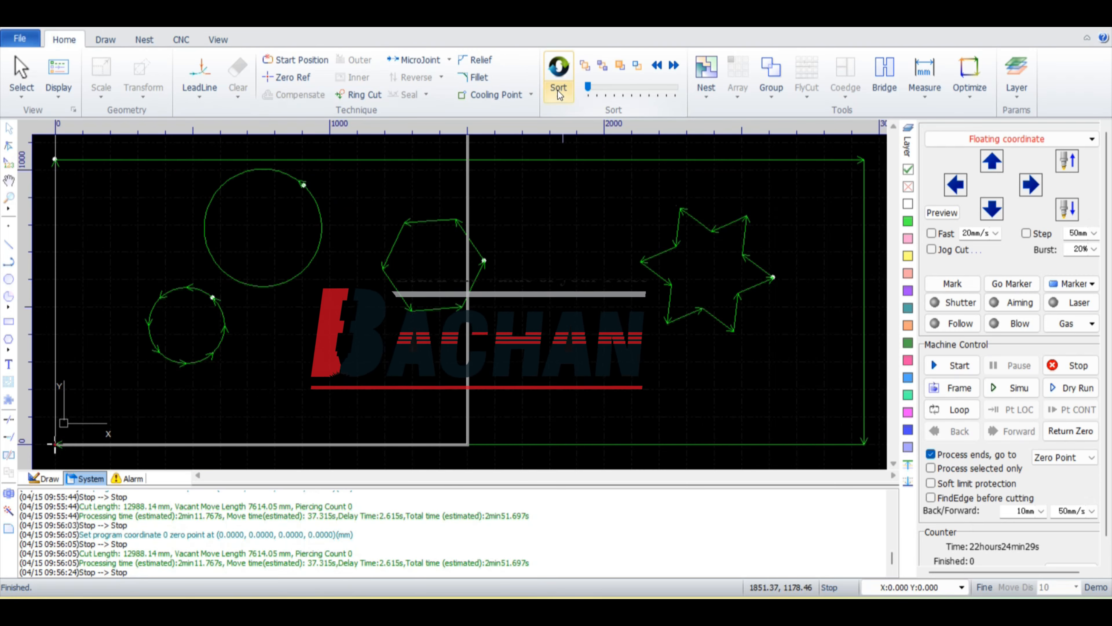
# Step: Sort the shapes with CCW Circular Pattern and simulate the cut
pyautogui.click(559, 92)
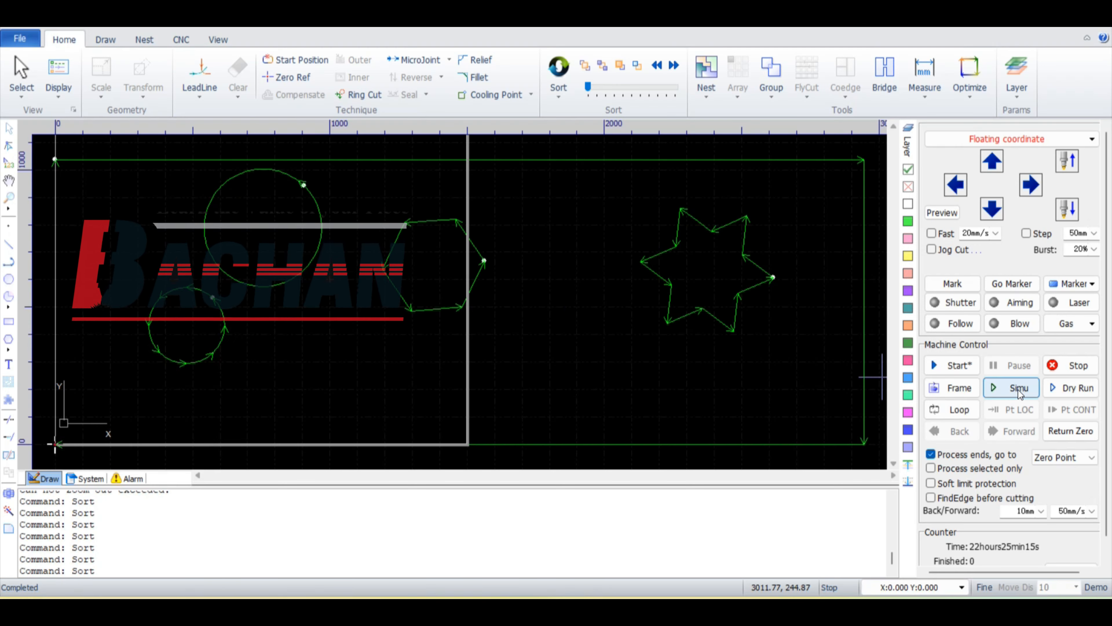
pyautogui.click(1019, 390)
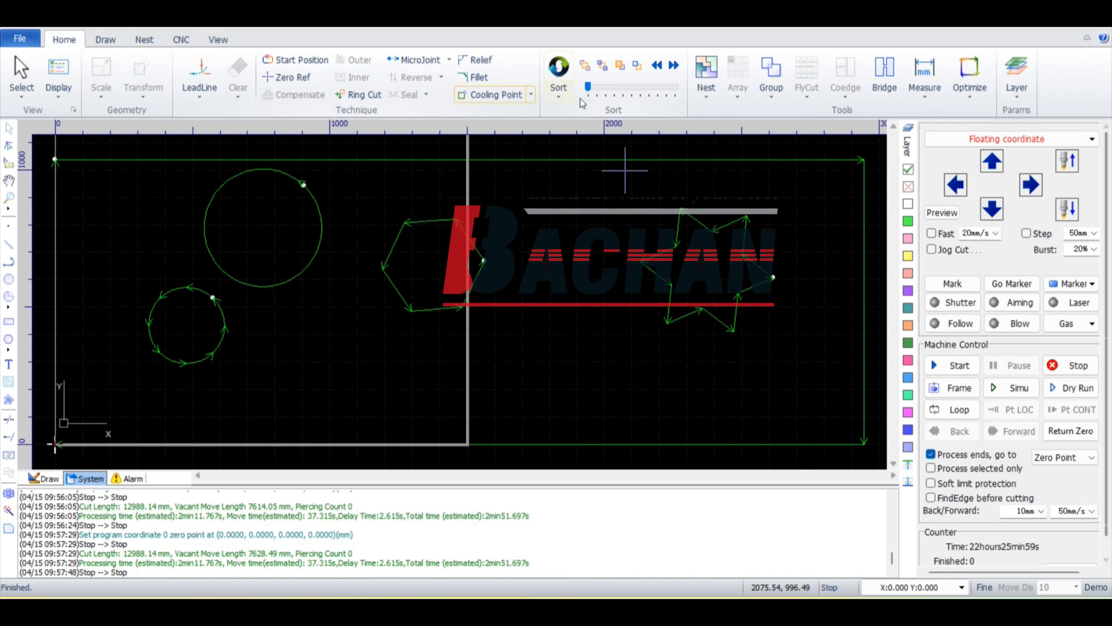
# Step: Enable Forbid direction change for sorting and apply the Left to Right sort to the shapes
pyautogui.click(559, 90)
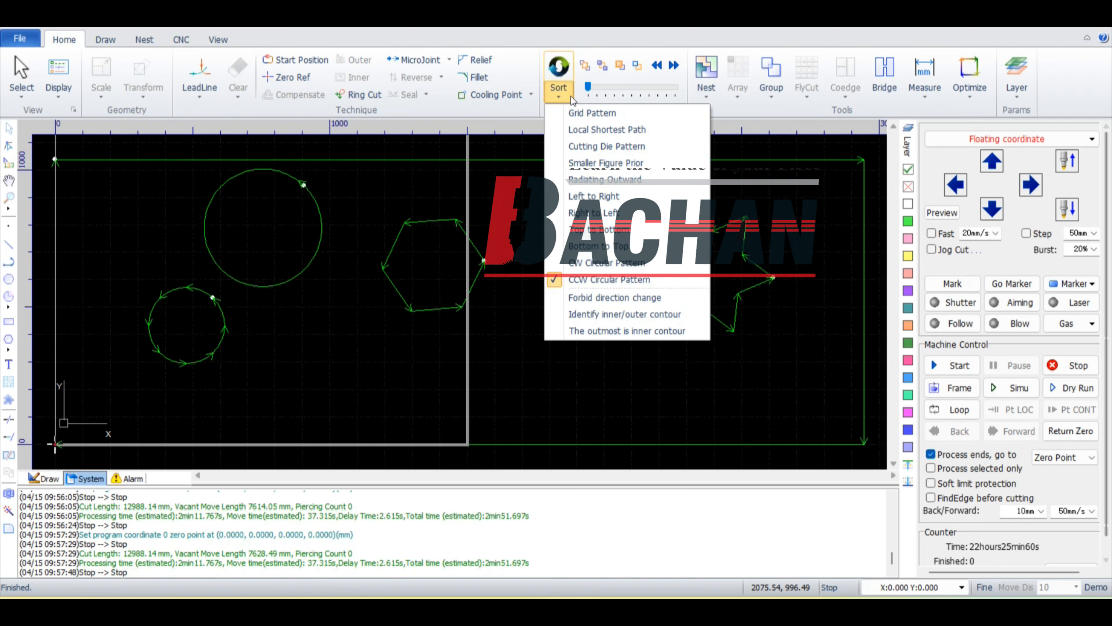
pyautogui.click(600, 299)
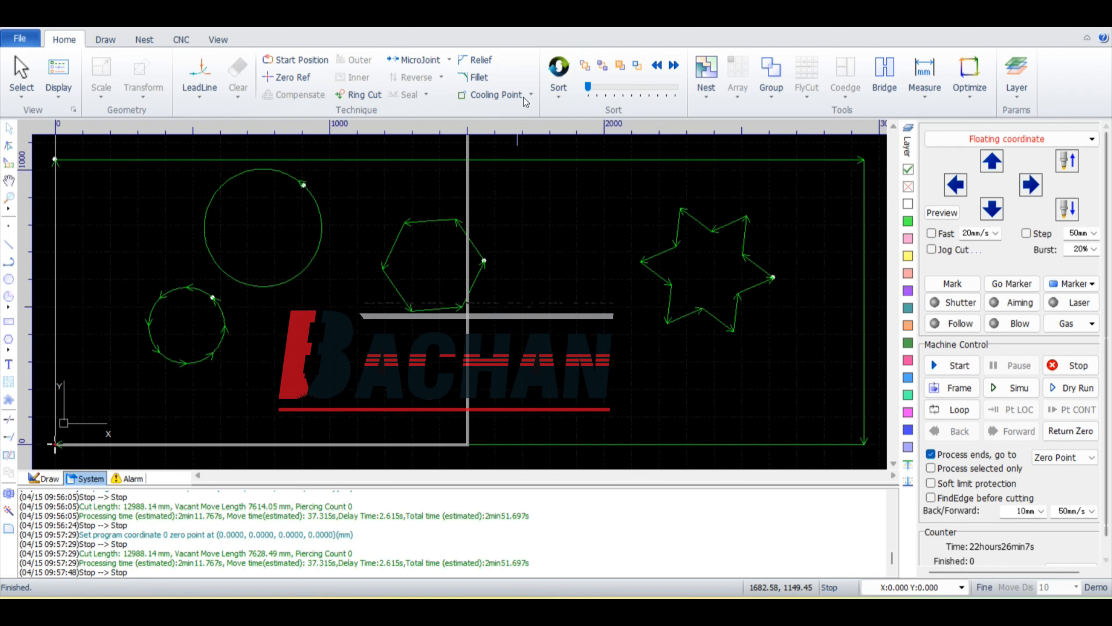
pyautogui.click(549, 89)
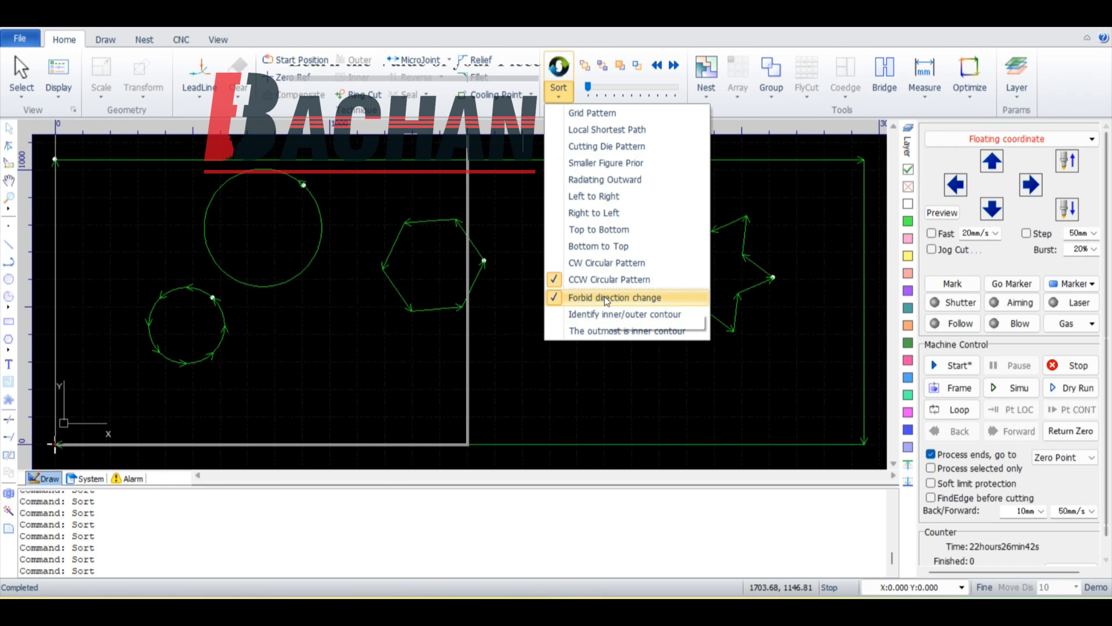
pyautogui.click(591, 197)
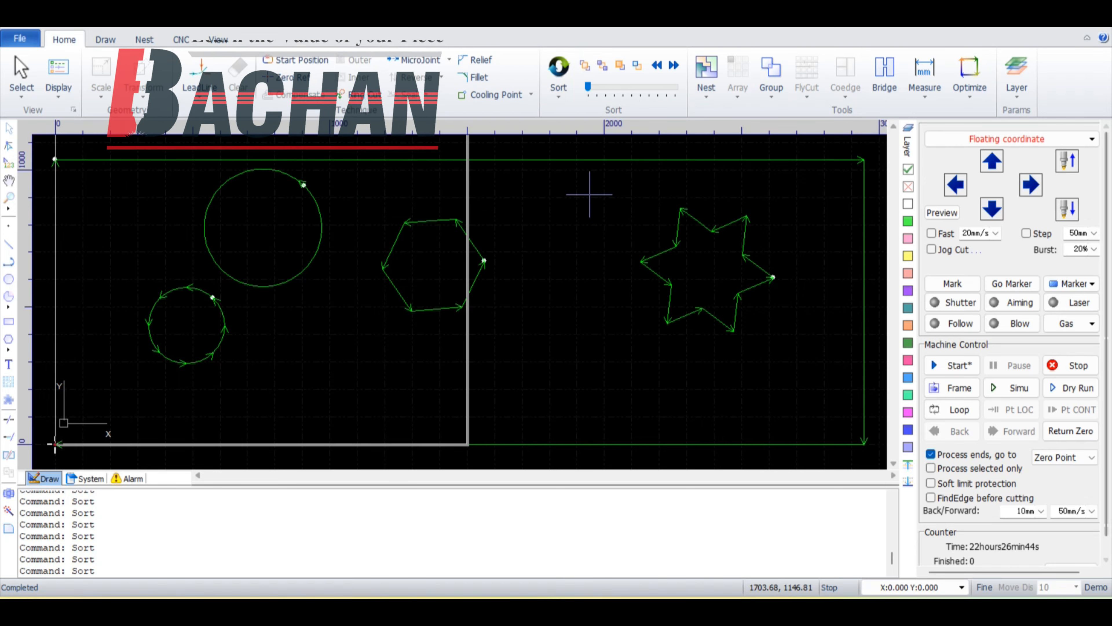
# Step: Turn off Forbid direction change and simulate the shapes' Left to Right cutting order
pyautogui.click(559, 90)
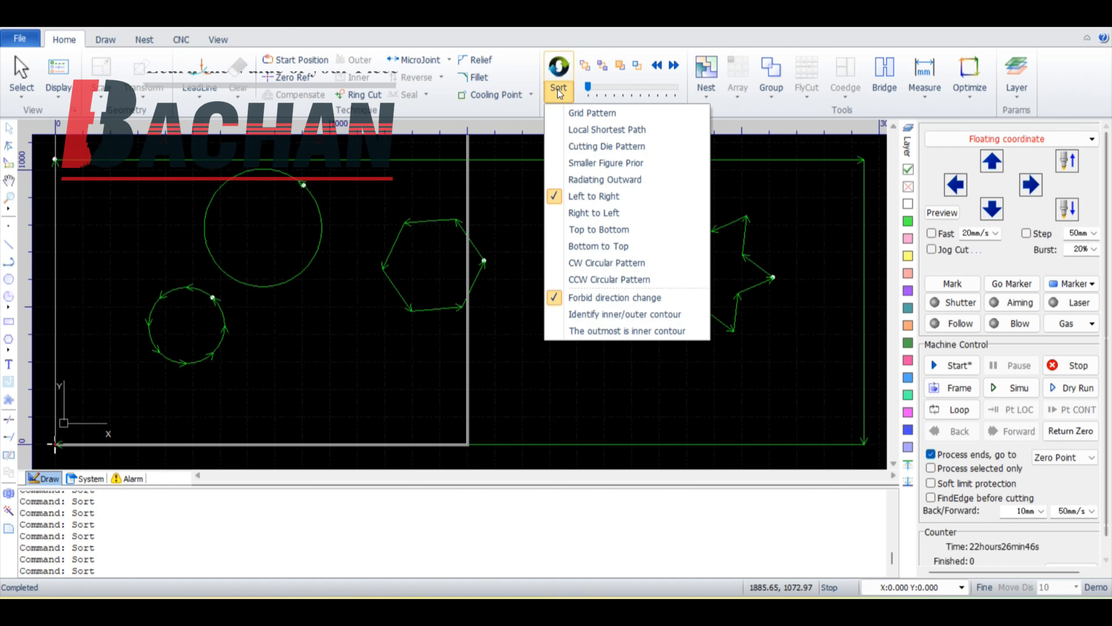
pyautogui.click(610, 300)
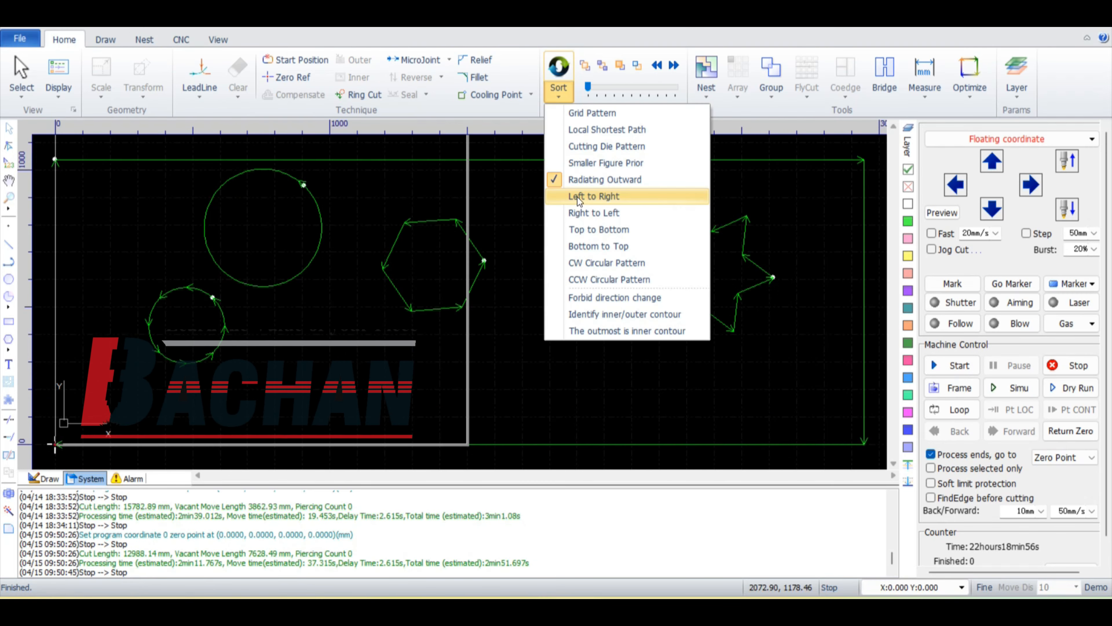
pyautogui.click(579, 198)
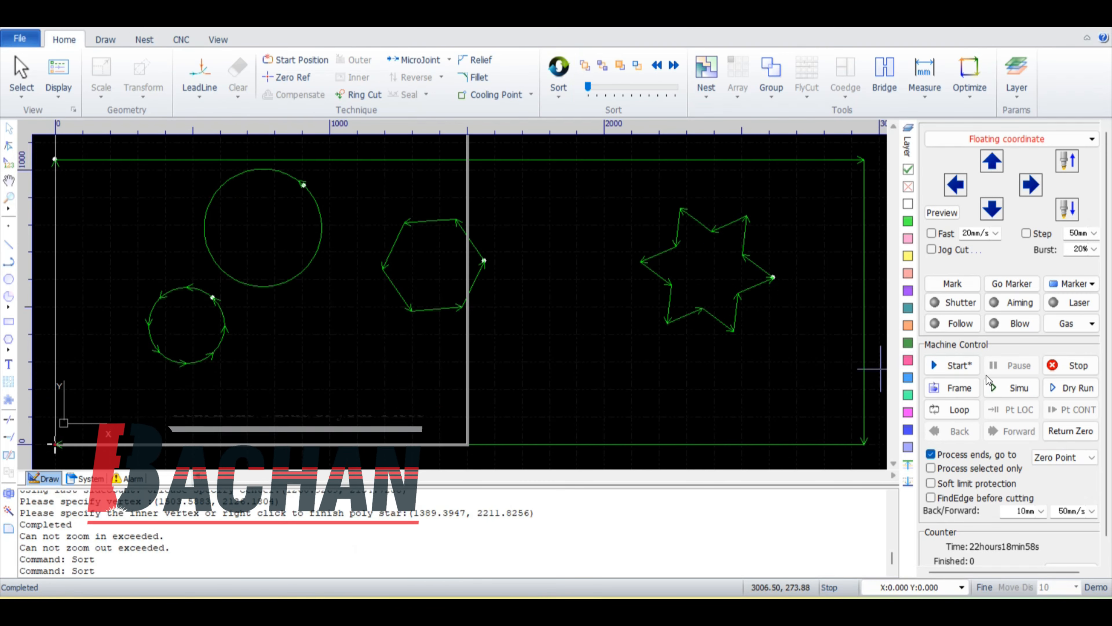
pyautogui.click(995, 388)
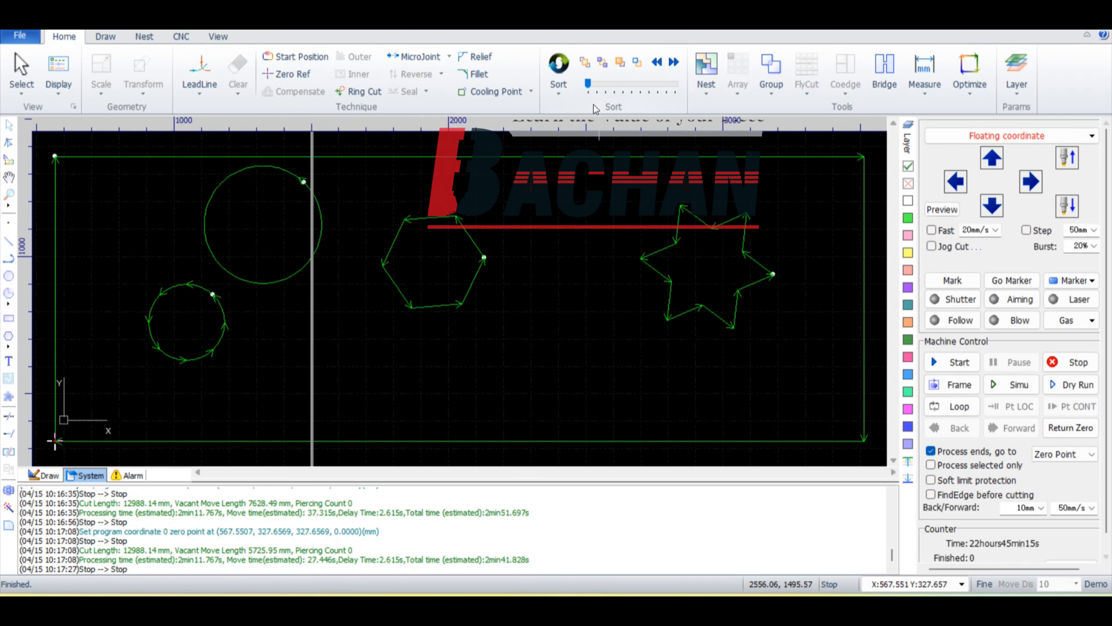
# Step: With Identify inner/outer contour enabled, add circles of about 103 and 80 mm radius inside the large circle and hexagon, and simulate the cut
pyautogui.click(564, 94)
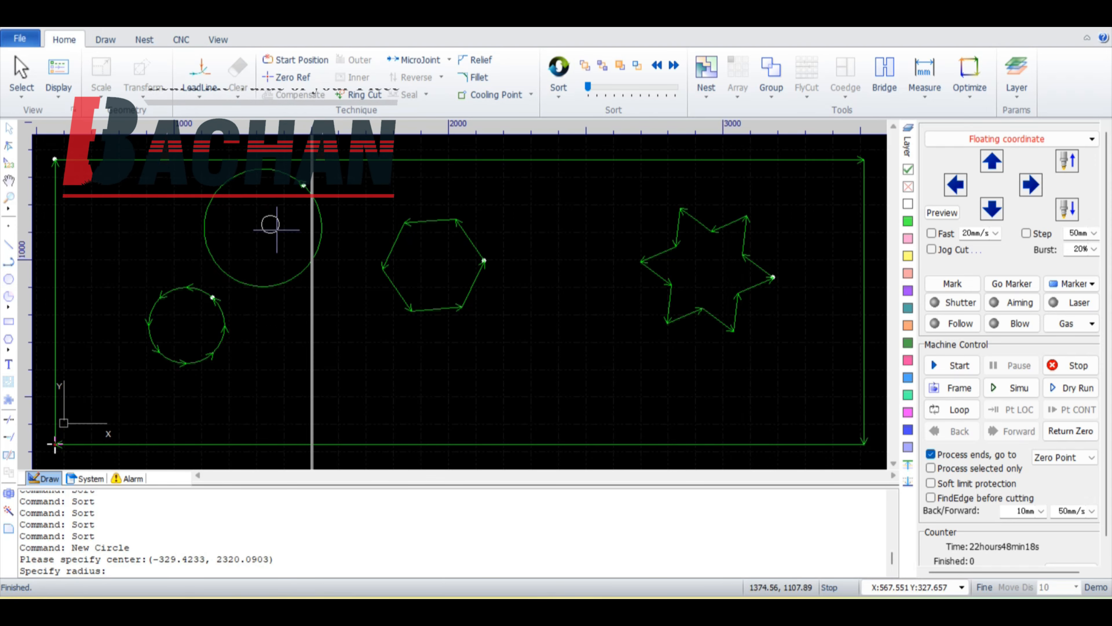
pyautogui.click(297, 232)
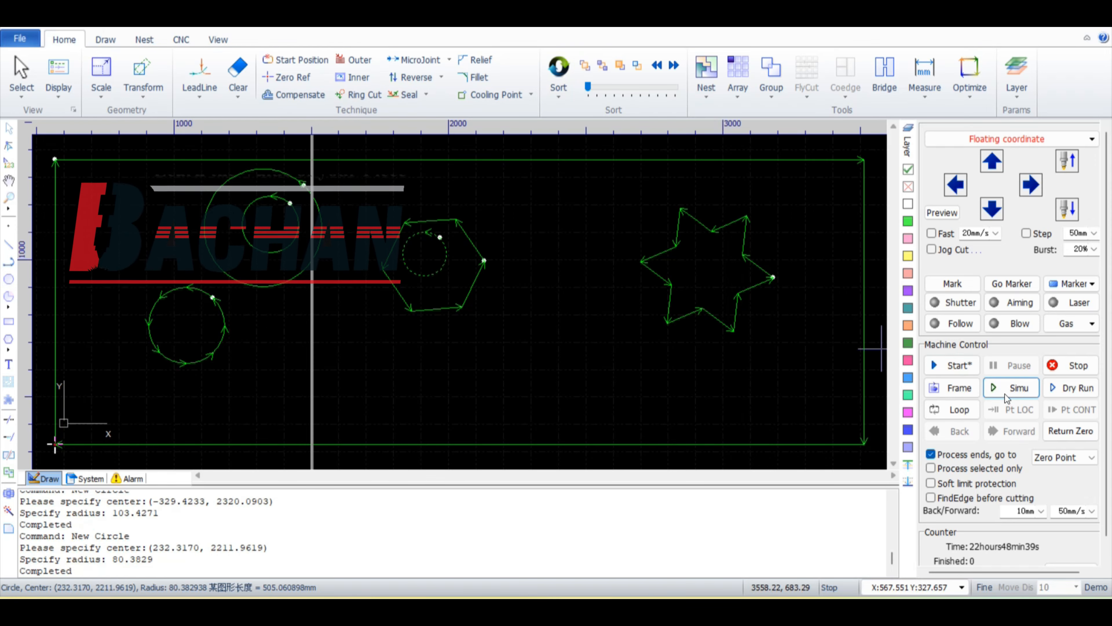
pyautogui.click(1005, 394)
# Step: Enable the sort option that treats the outmost contour as an inner contour
pyautogui.click(554, 332)
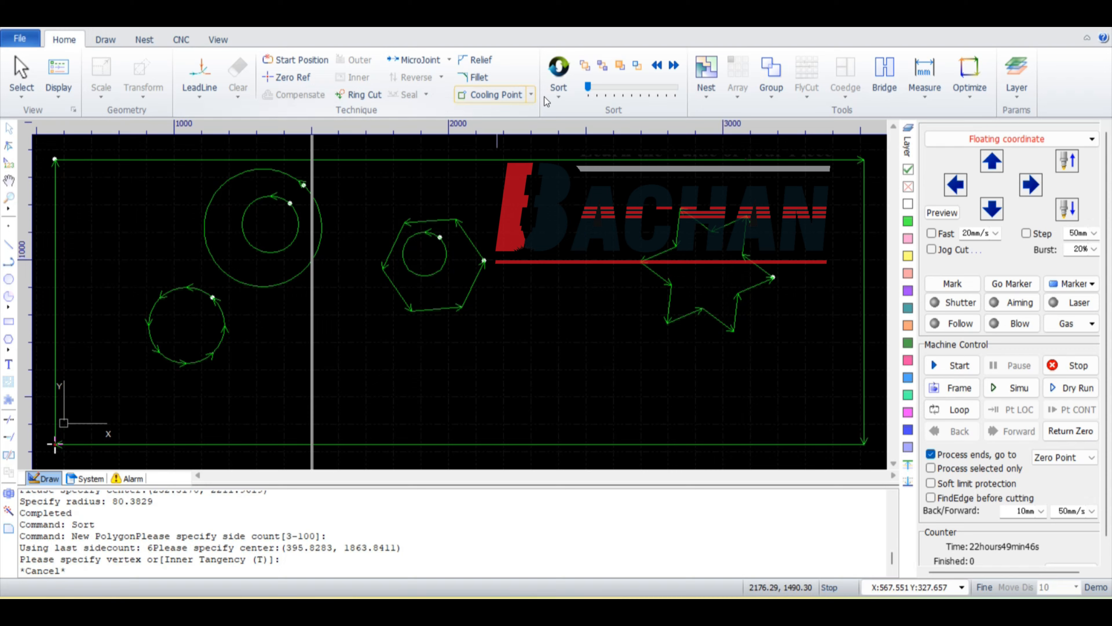
pyautogui.click(553, 97)
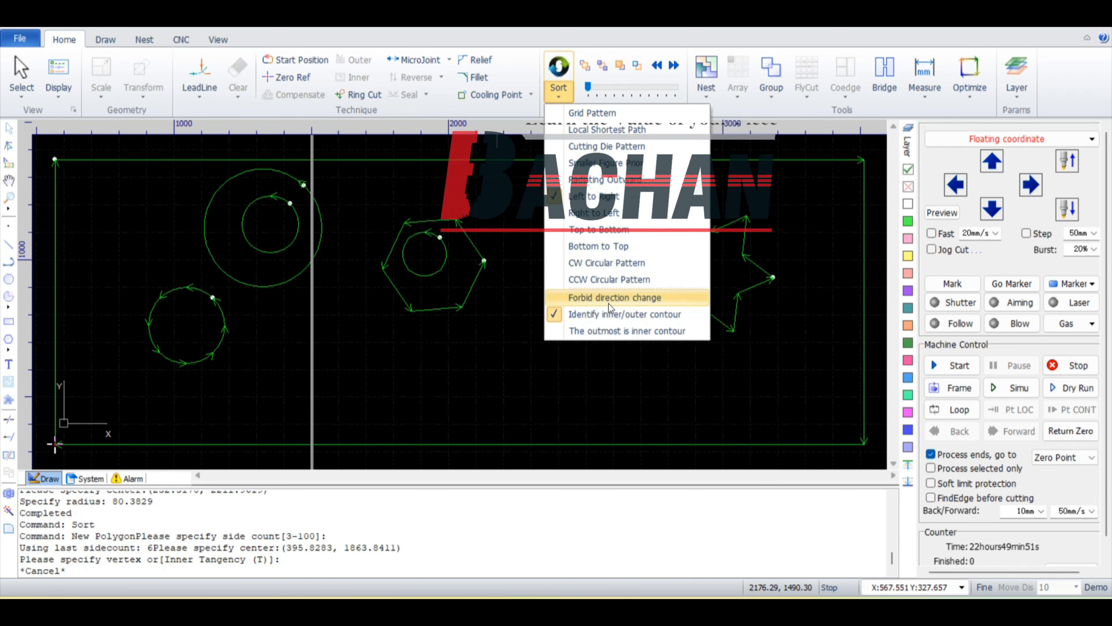
pyautogui.click(614, 331)
# Step: Insert a text object with the default content in the empty area away from the existing shapes
pyautogui.scroll(-5, 547, 306)
pyautogui.rightClick(514, 429)
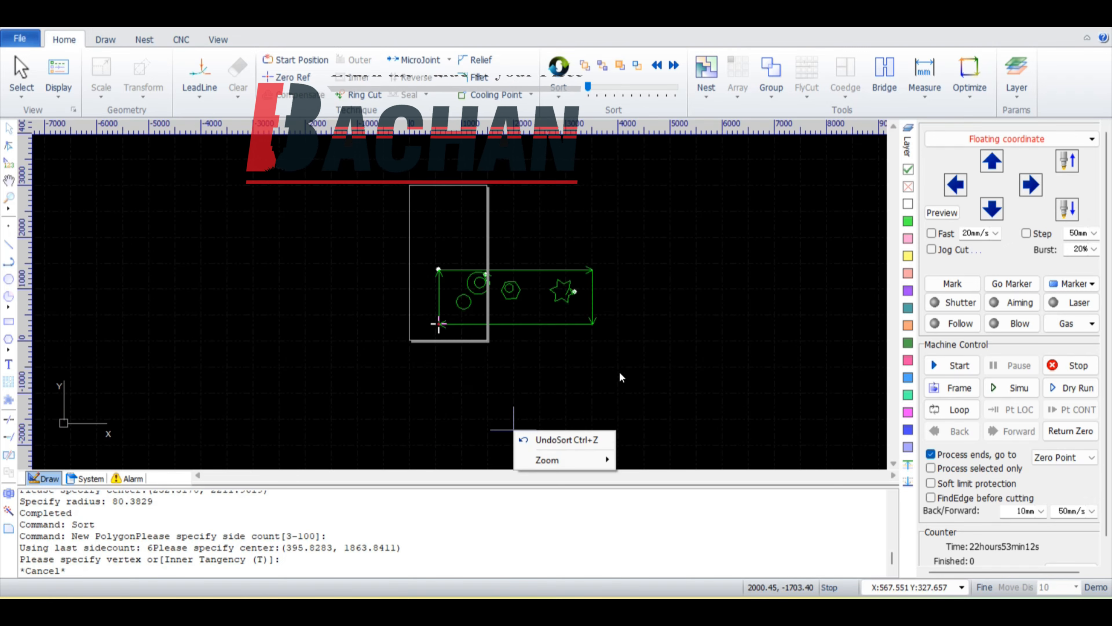
pyautogui.click(223, 438)
pyautogui.scroll(4, 106, 359)
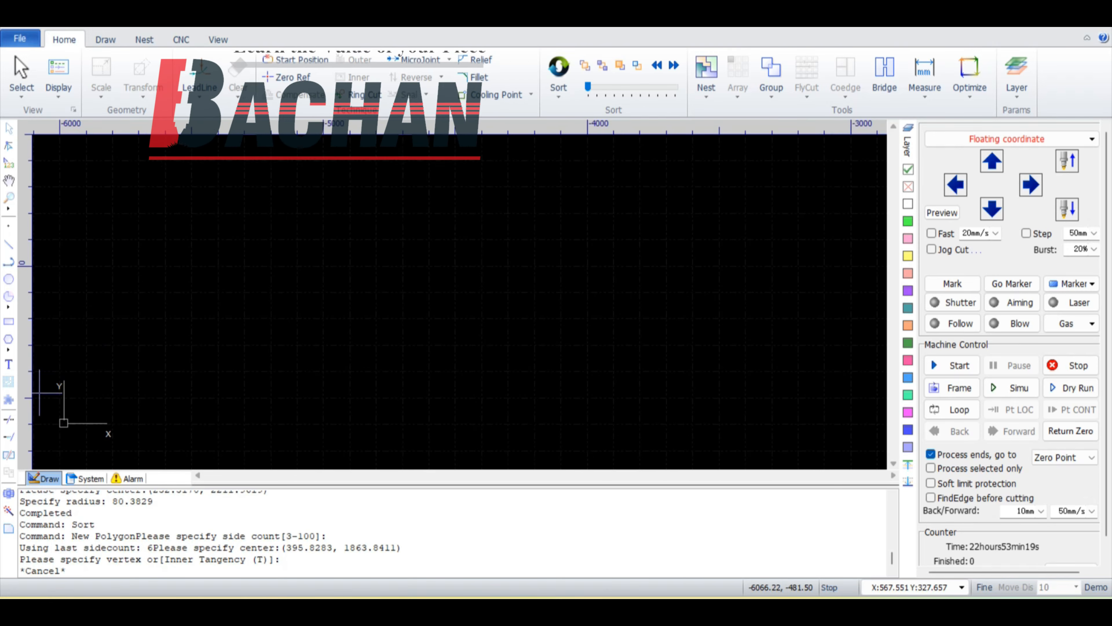
pyautogui.click(9, 364)
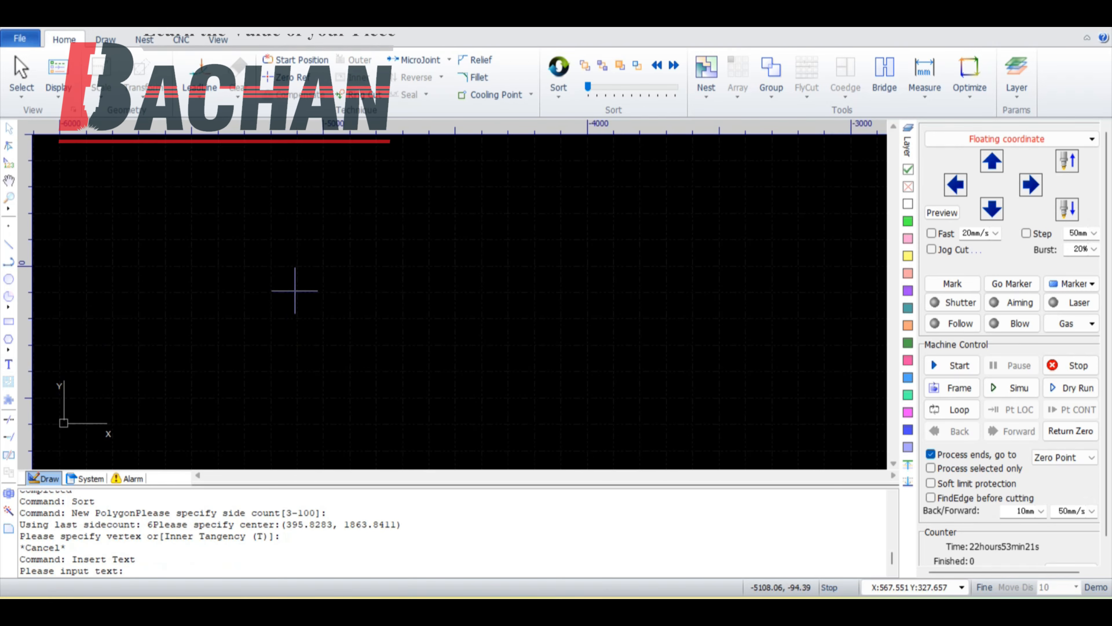
pyautogui.press('Return')
pyautogui.click(323, 299)
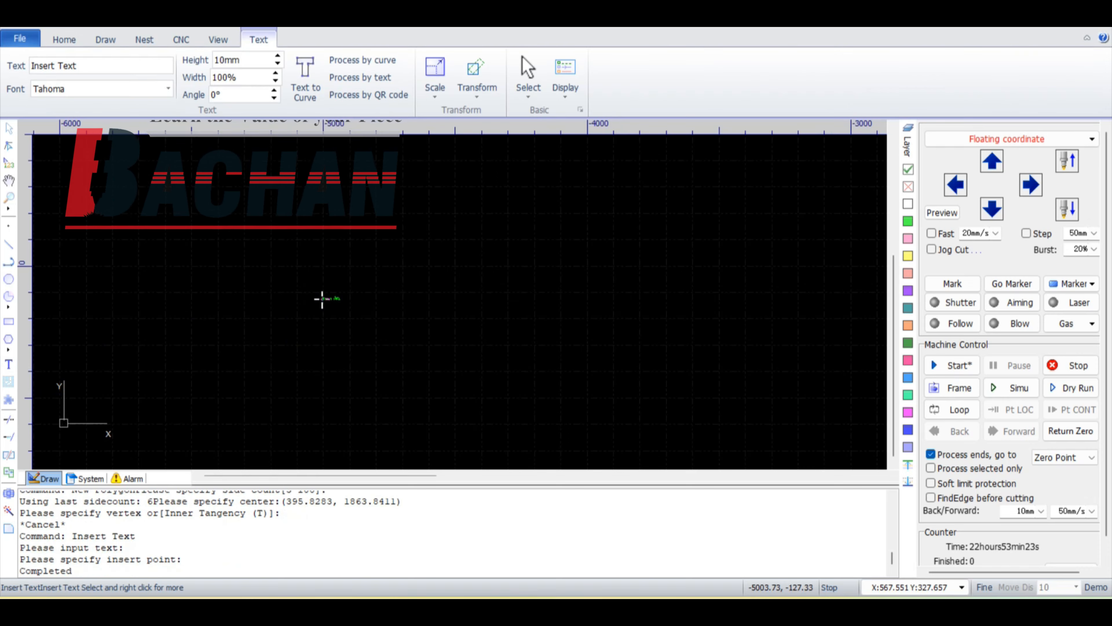
pyautogui.scroll(5, 323, 298)
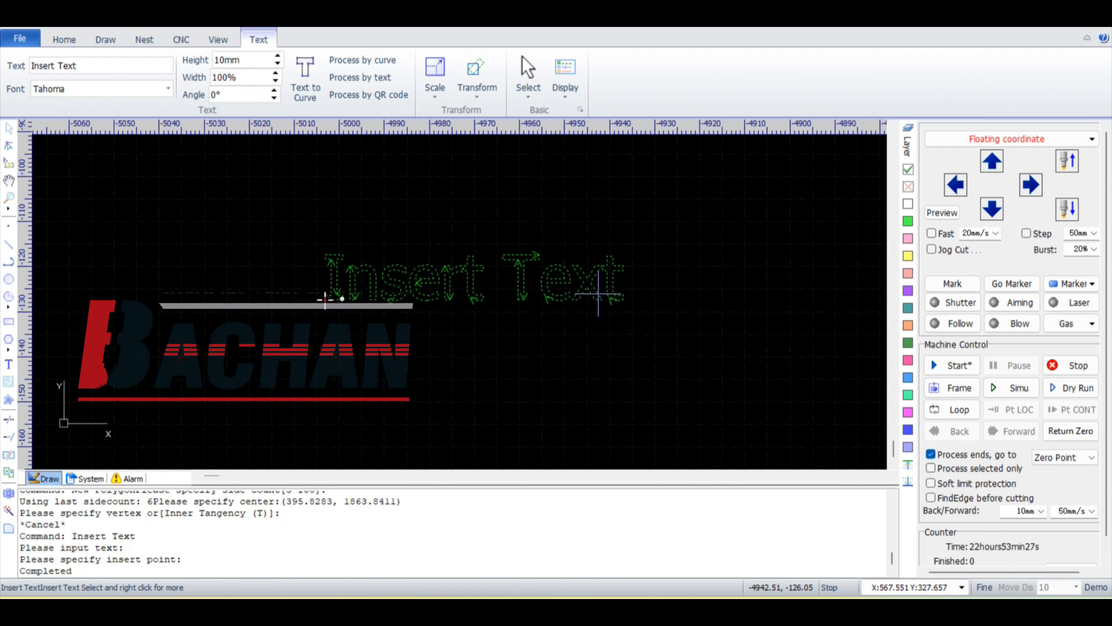
# Step: Change the inserted text's content to "student" and deselect it
pyautogui.click(114, 64)
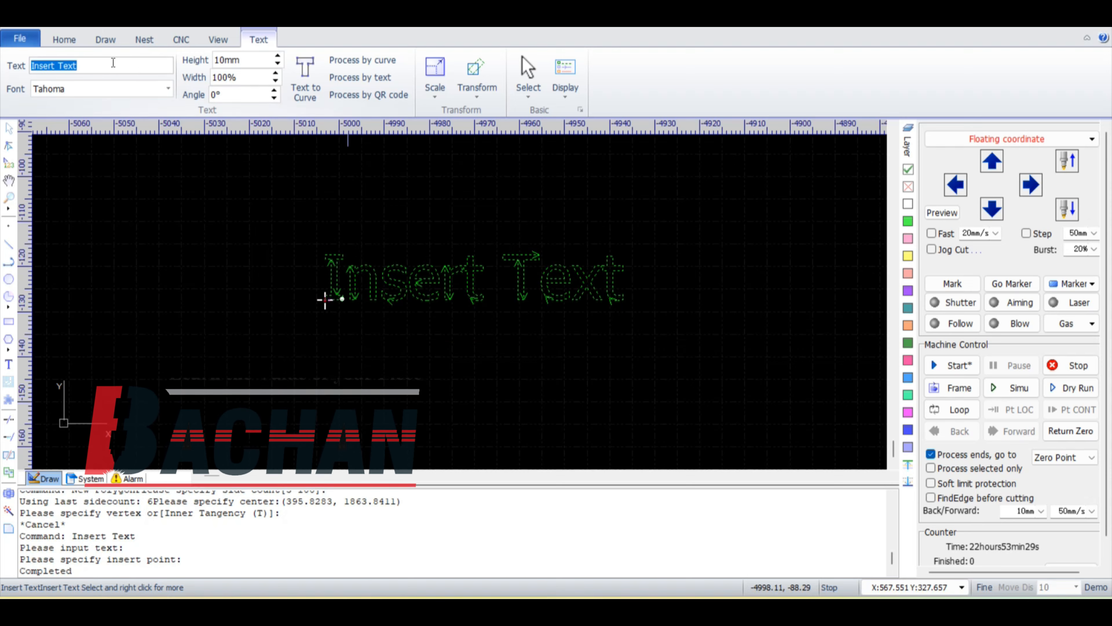
pyautogui.write('student')
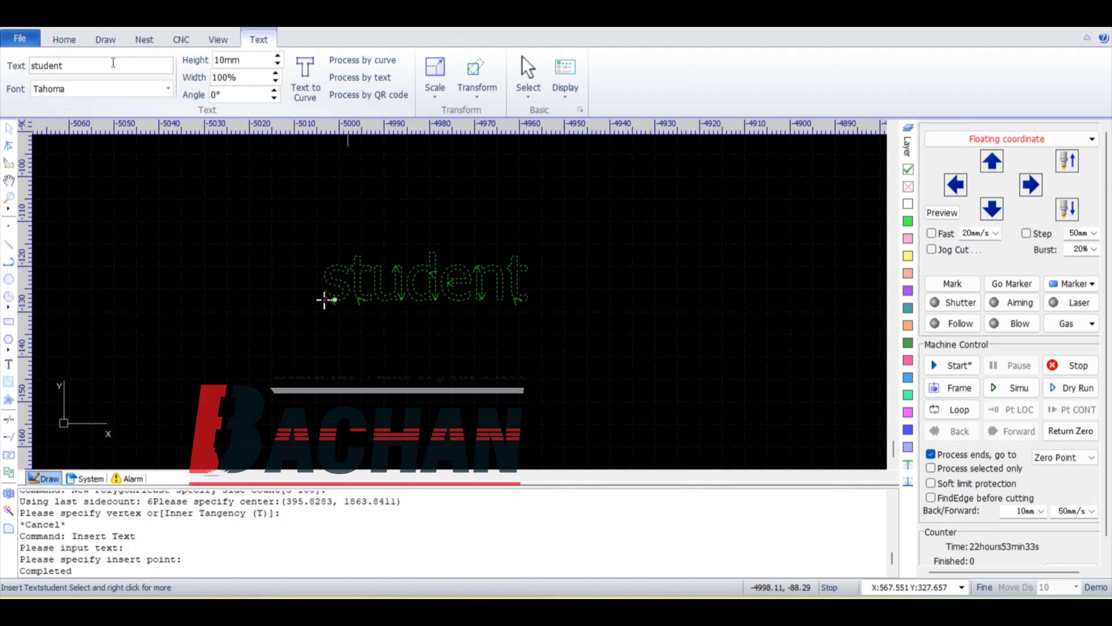
pyautogui.click(372, 319)
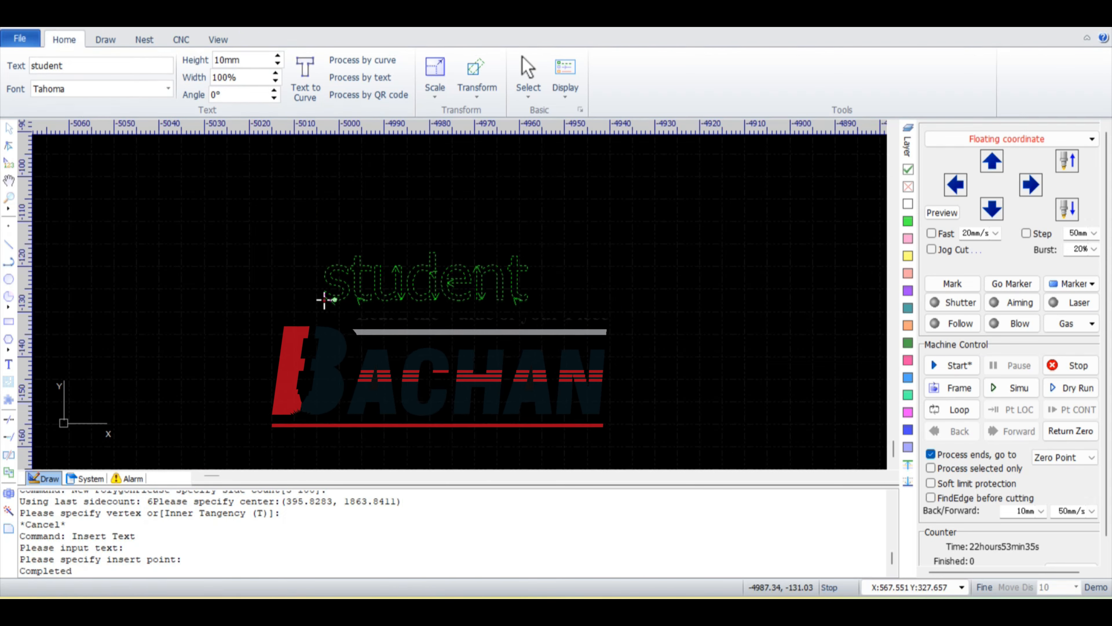
# Step: Draw a rectangle about 56 by 18 mm around the word "student" and simulate cutting it with the text
pyautogui.click(8, 321)
pyautogui.click(300, 240)
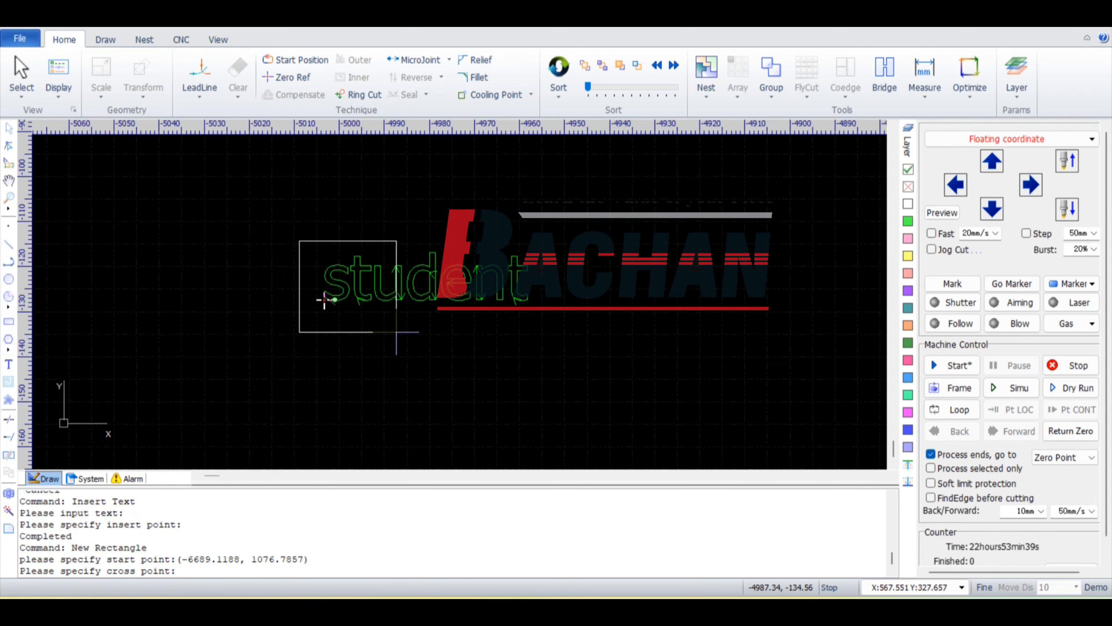
pyautogui.click(551, 321)
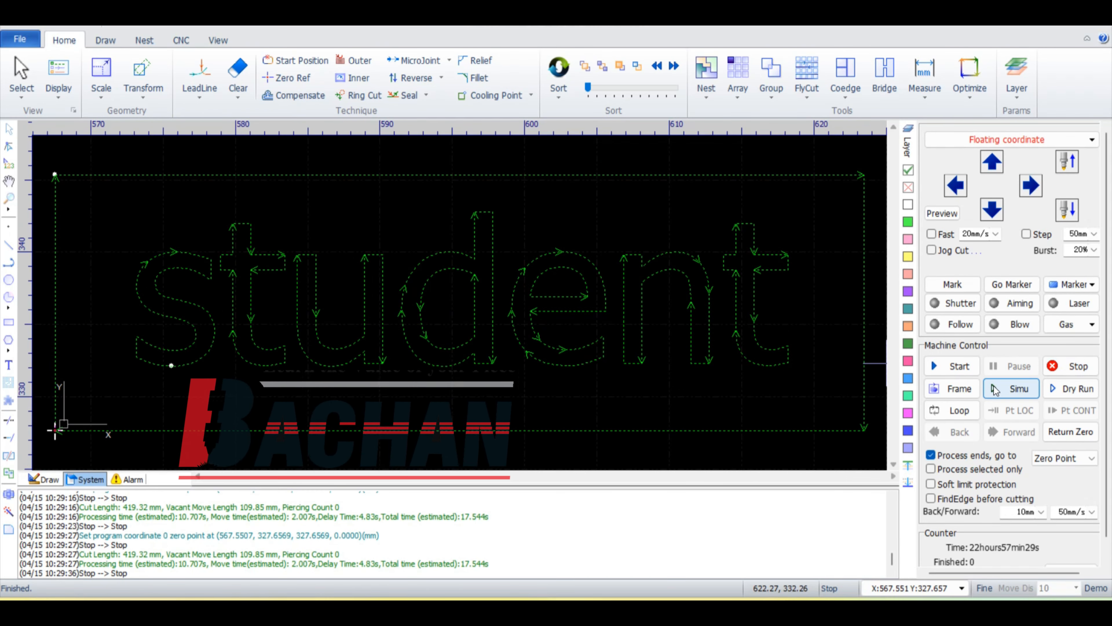
pyautogui.click(993, 390)
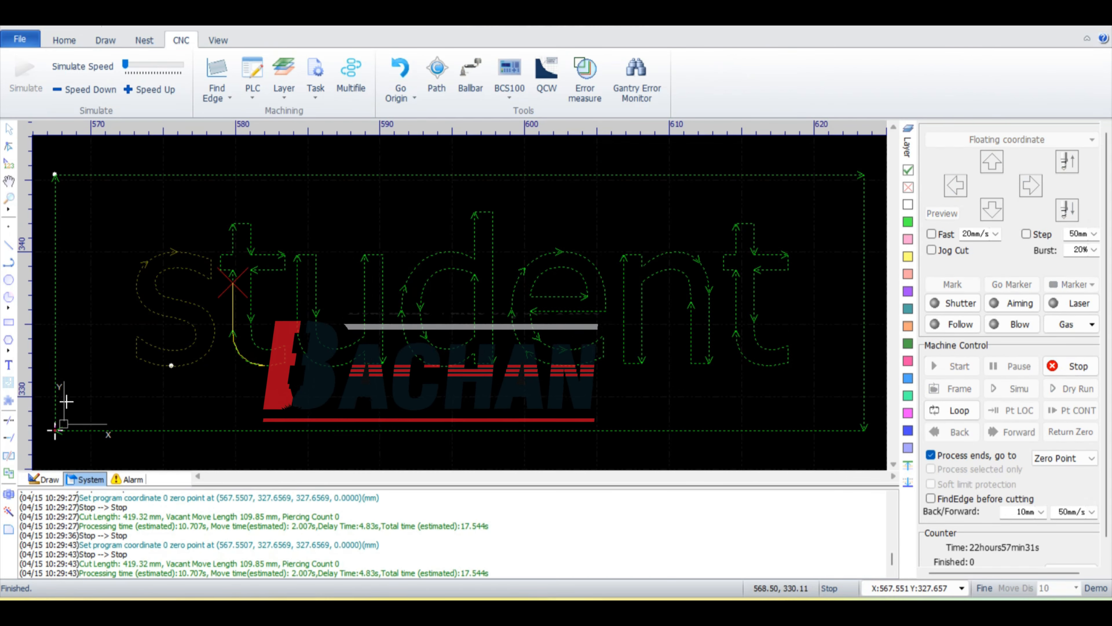